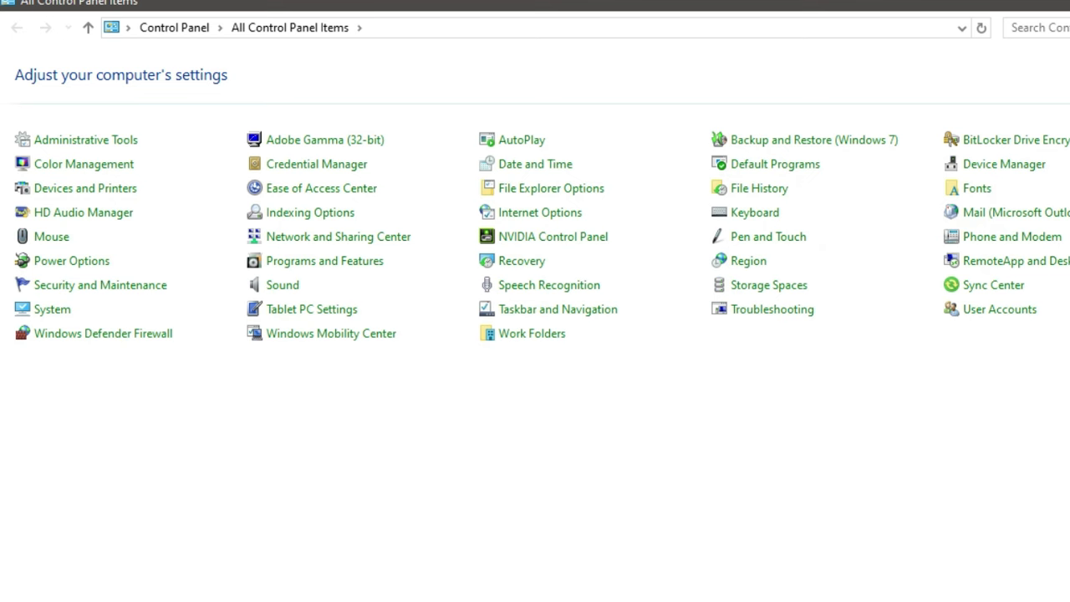
Return to the main Control Panel page and view its items as small icons.
{"action": "key", "text": "alt+Up"}
{"action": "left_click", "coordinate": [972, 76]}
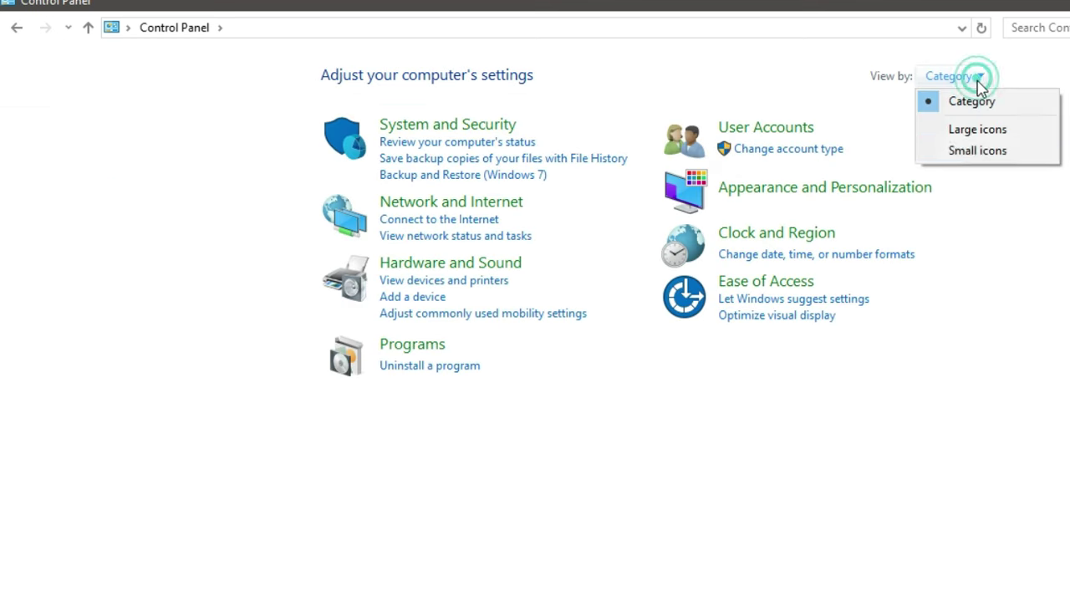
{"action": "left_click", "coordinate": [978, 151]}
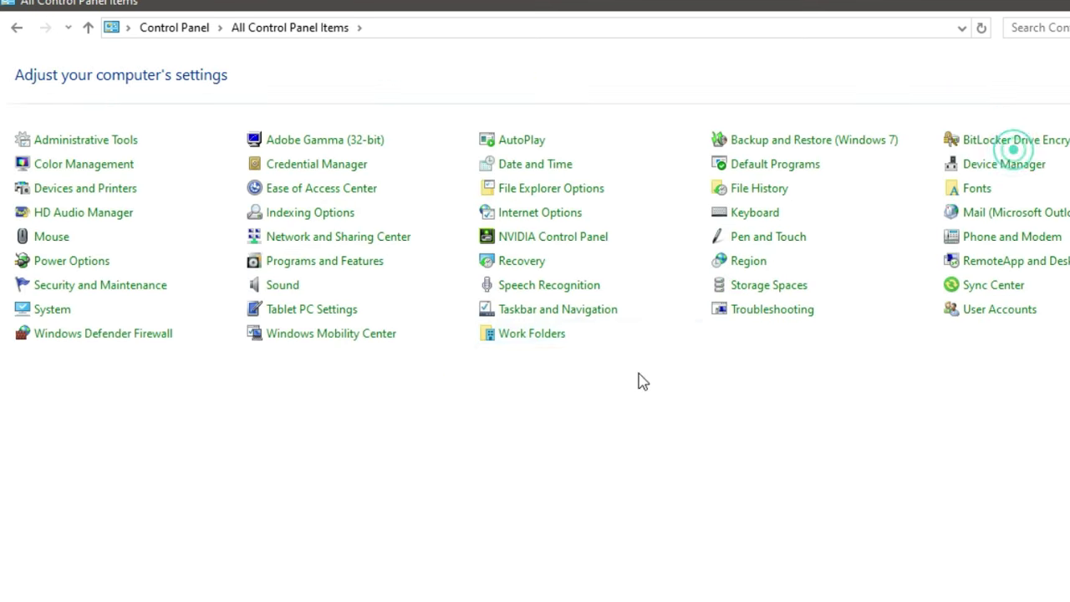
Open the Region settings, keep the format as English (India), and confirm the dialog.
{"action": "left_click", "coordinate": [746, 262]}
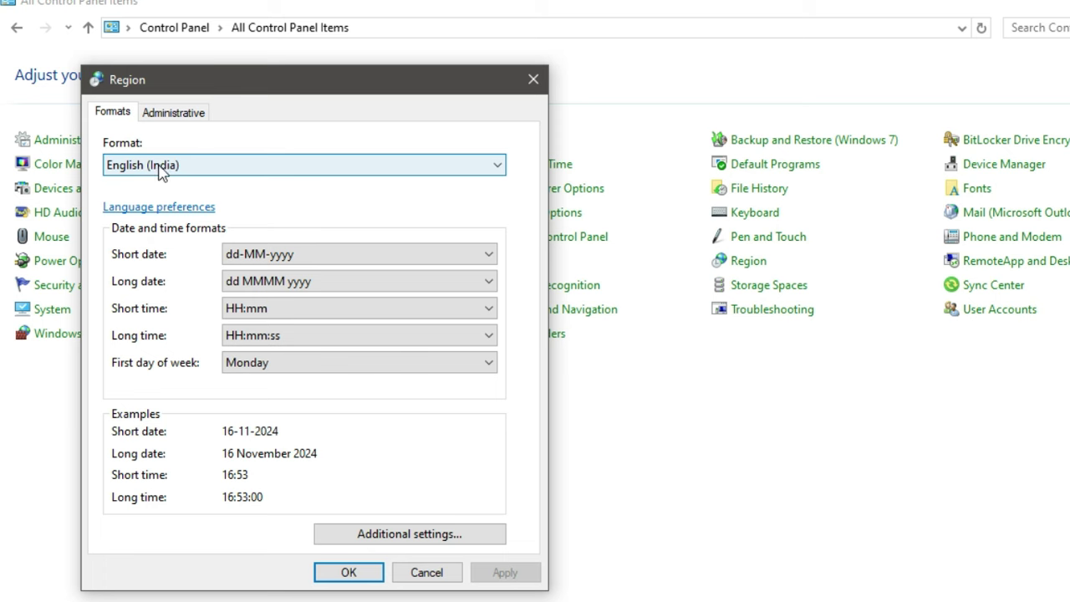
{"action": "left_click", "coordinate": [159, 169]}
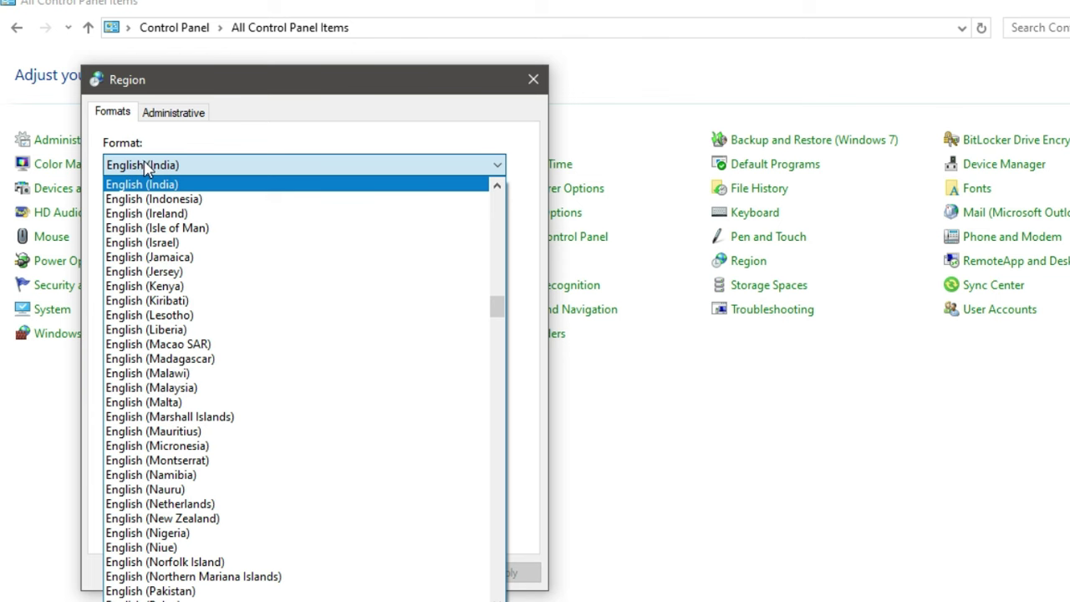
{"action": "left_click", "coordinate": [171, 154]}
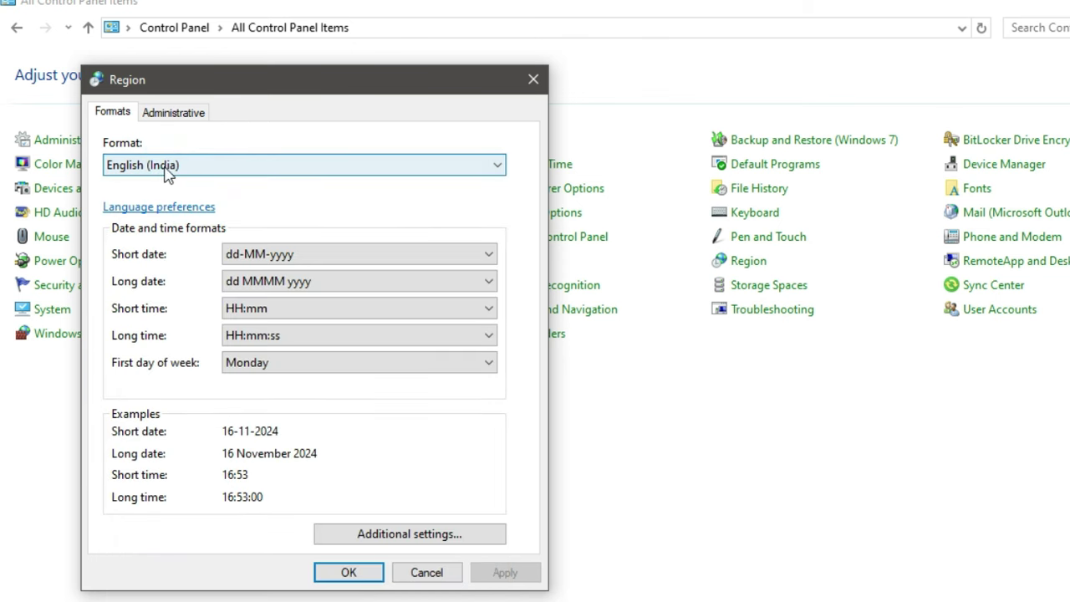
{"action": "left_click", "coordinate": [167, 171]}
{"action": "left_click", "coordinate": [217, 161]}
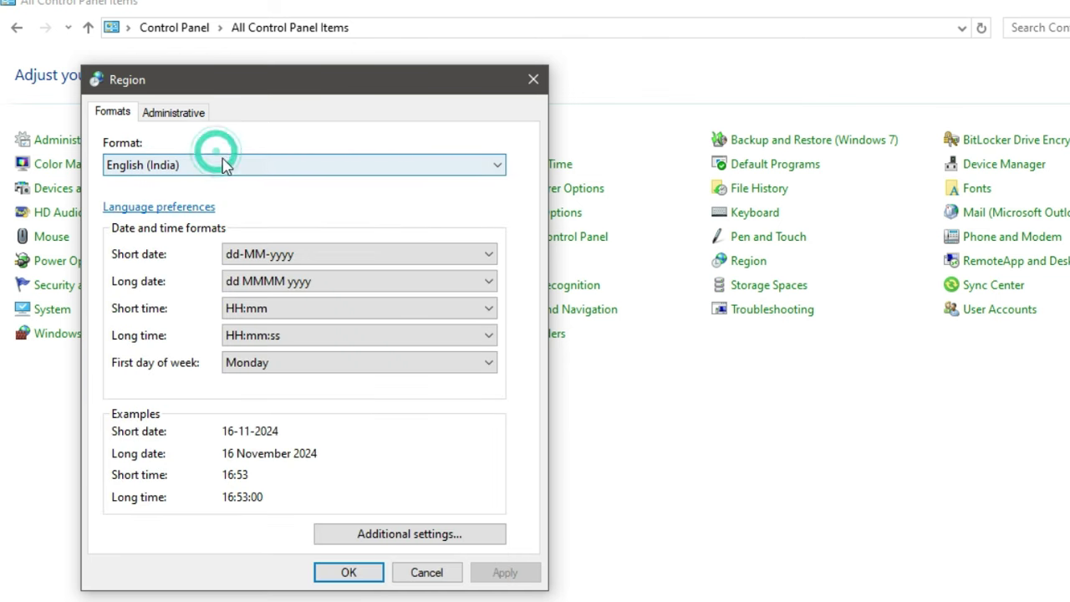
{"action": "left_click", "coordinate": [351, 570]}
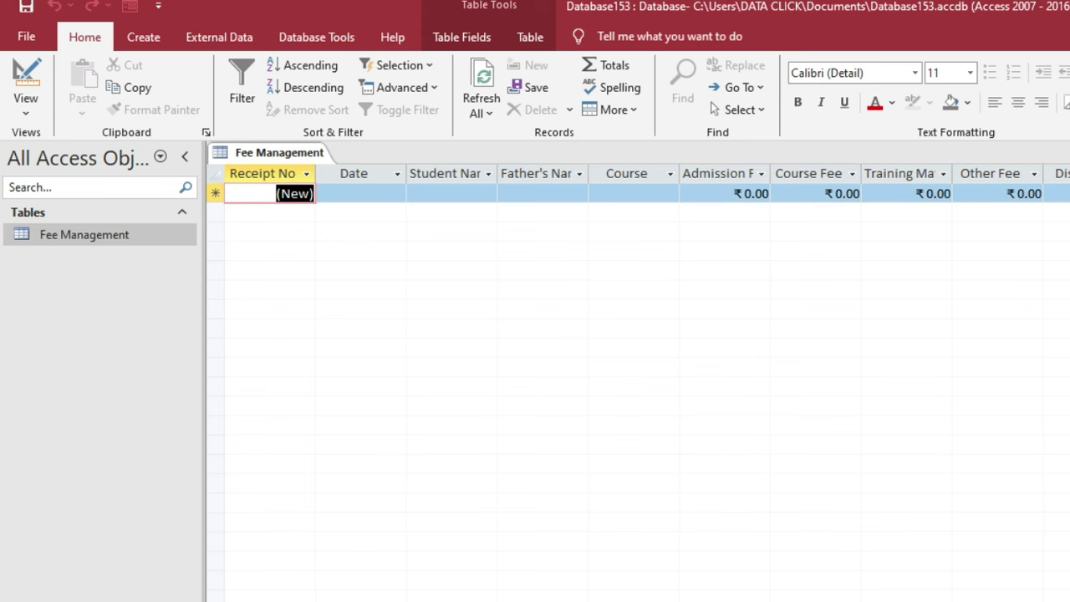
In Access, close the Fee Management table and start a Form Wizard form that includes all of its fields.
{"action": "key", "text": "ctrl+w"}
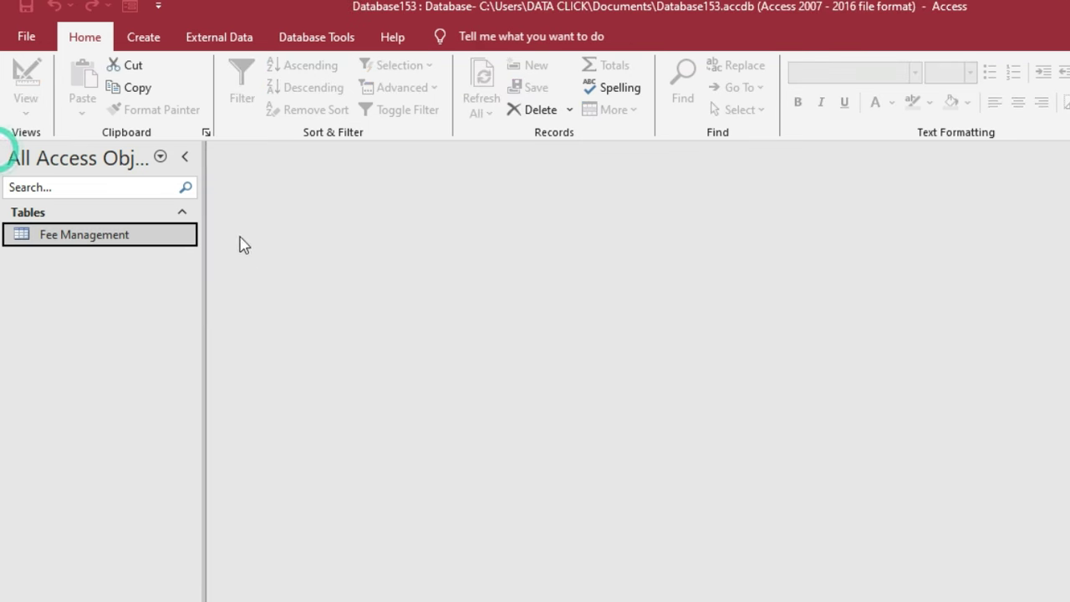
{"action": "left_click", "coordinate": [144, 38]}
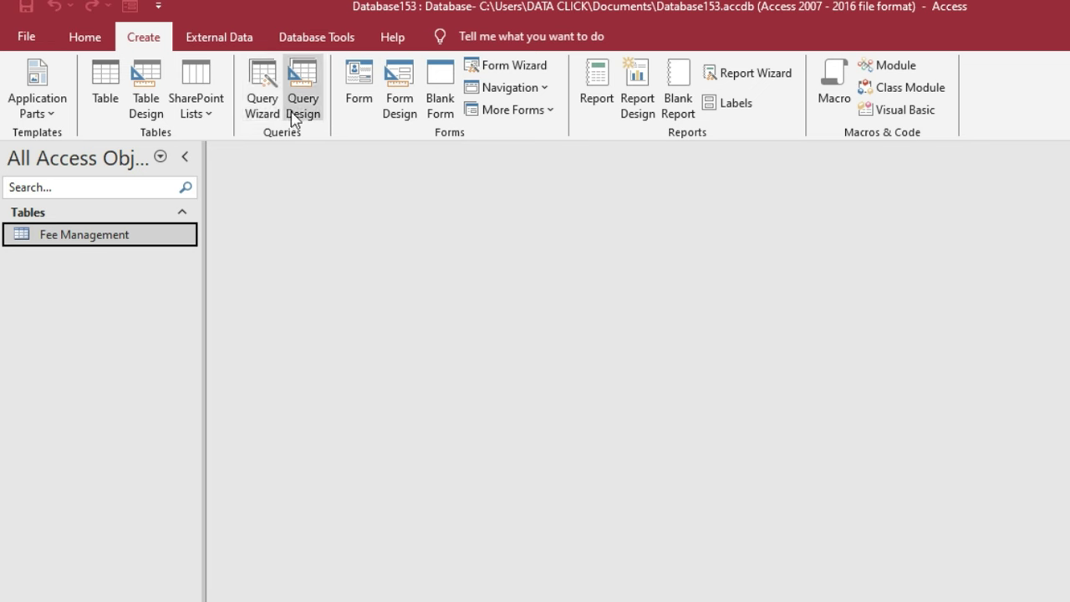
{"action": "left_click", "coordinate": [517, 67]}
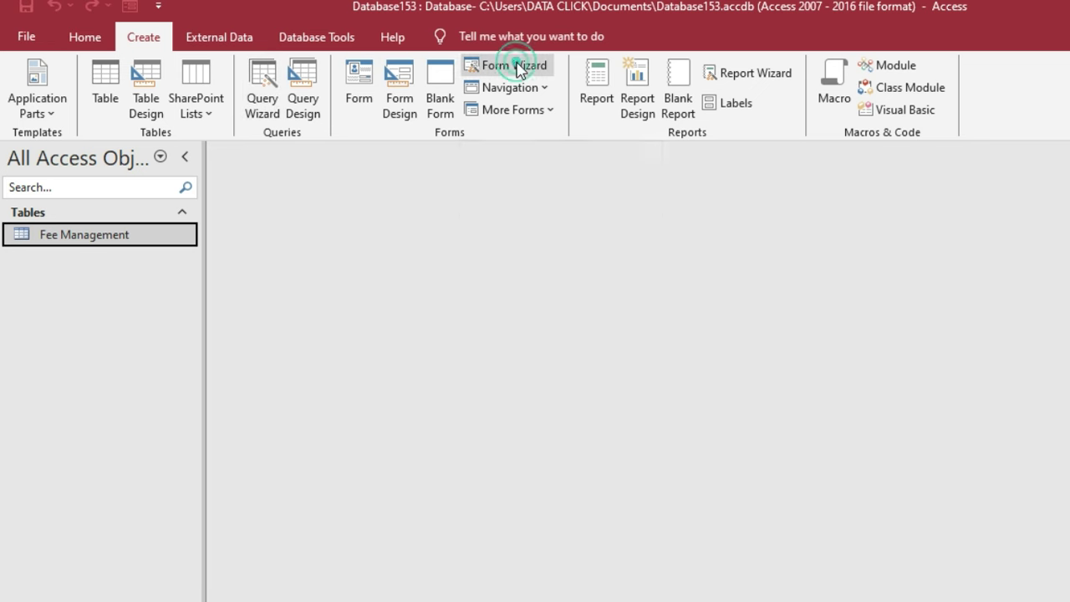
{"action": "left_click", "coordinate": [626, 325]}
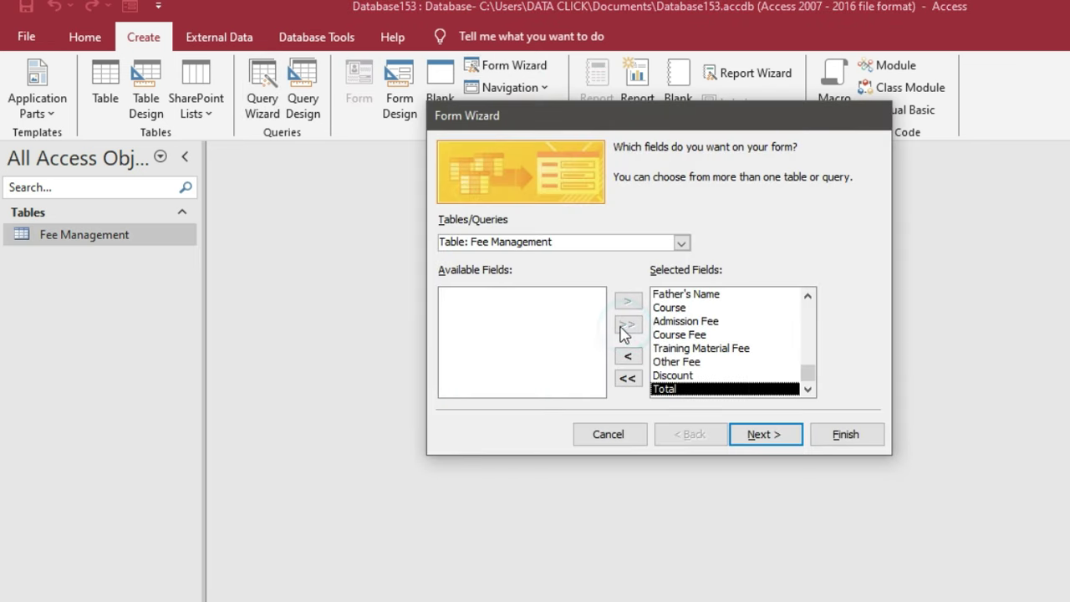
Keep the Columnar layout and Fee Management title, and finish the form with the option to modify its design.
{"action": "left_click", "coordinate": [755, 438]}
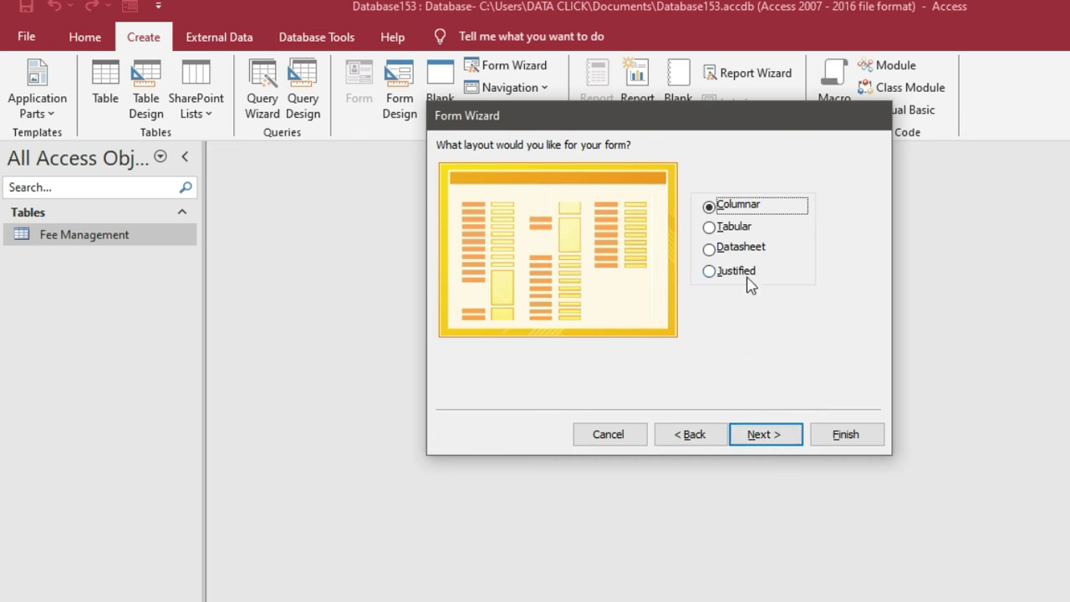
{"action": "left_click", "coordinate": [761, 439]}
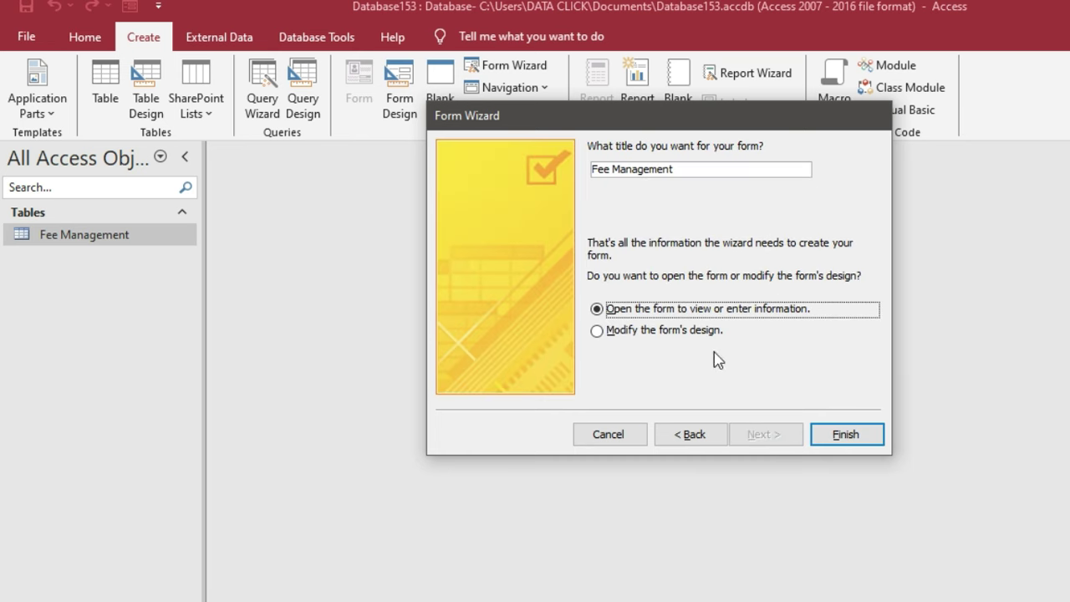
{"action": "left_click", "coordinate": [687, 333]}
{"action": "left_click", "coordinate": [843, 431]}
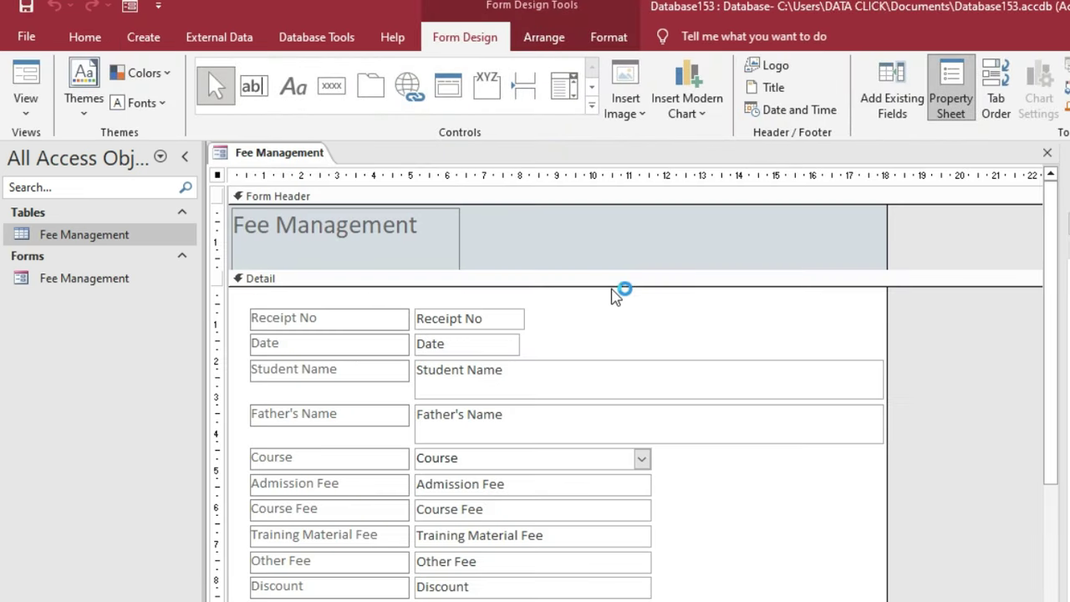
Delete the Fee Management title label from the Form Header and collapse the header section completely.
{"action": "scroll", "coordinate": [617, 330], "scroll_direction": "down", "scroll_amount": 2}
{"action": "scroll", "coordinate": [617, 333], "scroll_direction": "up", "scroll_amount": 2}
{"action": "left_click", "coordinate": [444, 221]}
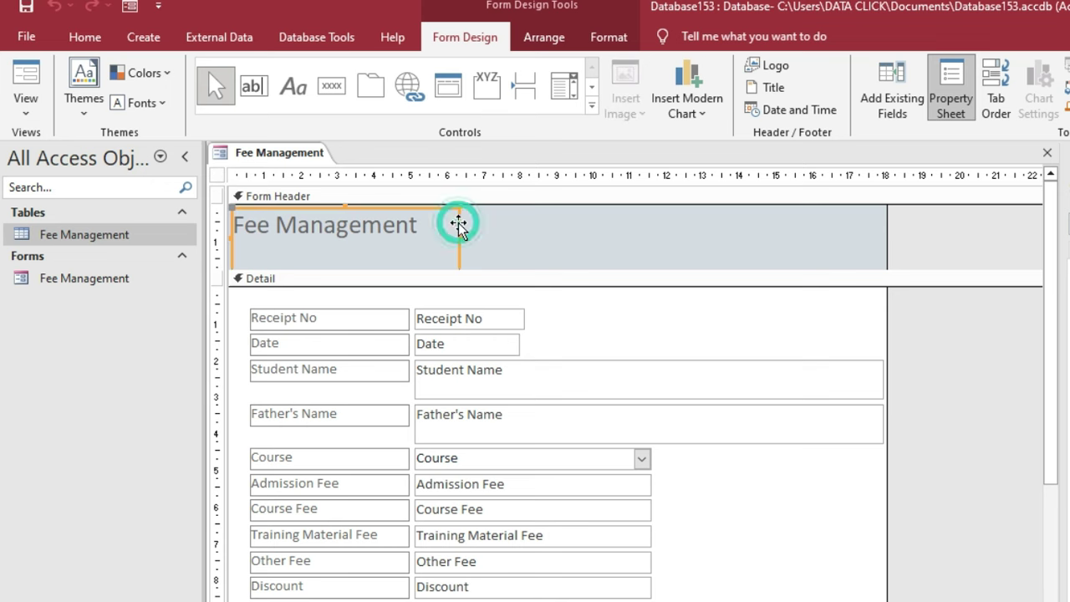
{"action": "key", "text": "Delete"}
{"action": "left_click", "coordinate": [459, 253]}
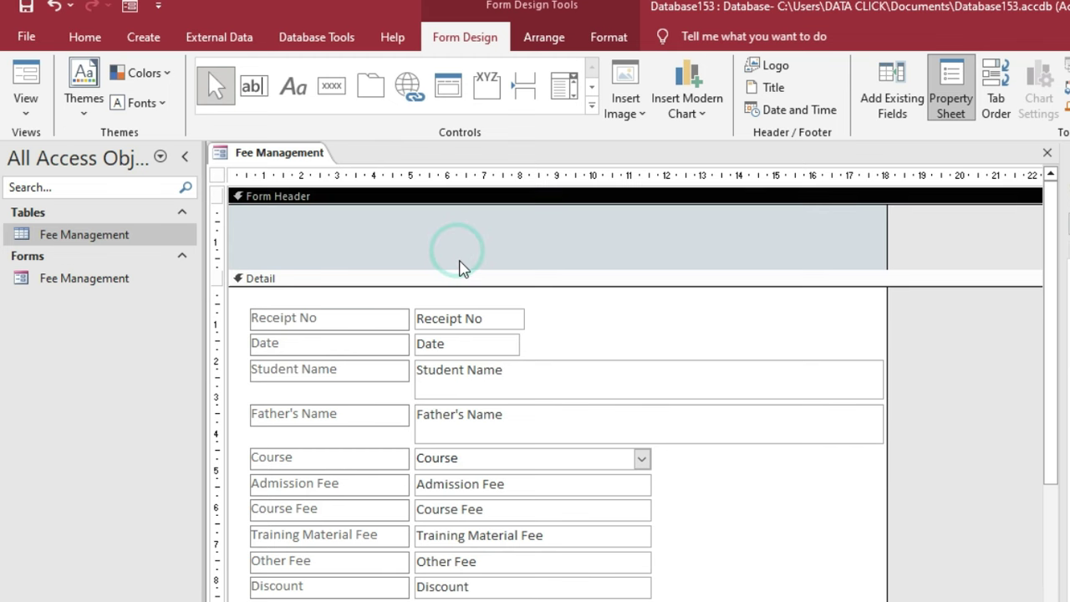
{"action": "left_click_drag", "start_coordinate": [469, 267], "coordinate": [468, 215]}
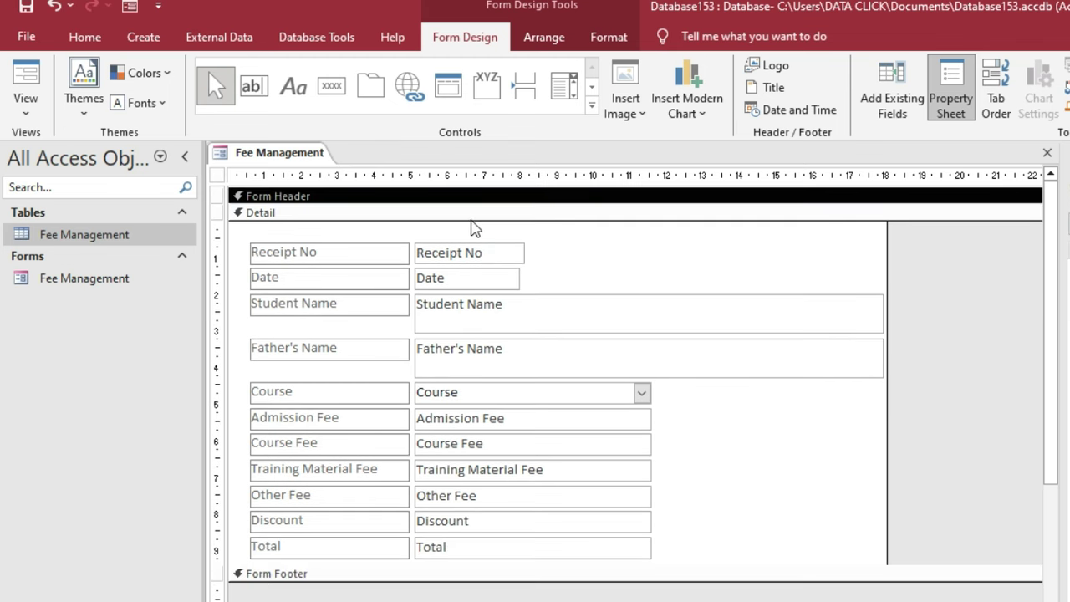
{"action": "left_click", "coordinate": [470, 214]}
{"action": "left_click", "coordinate": [467, 205]}
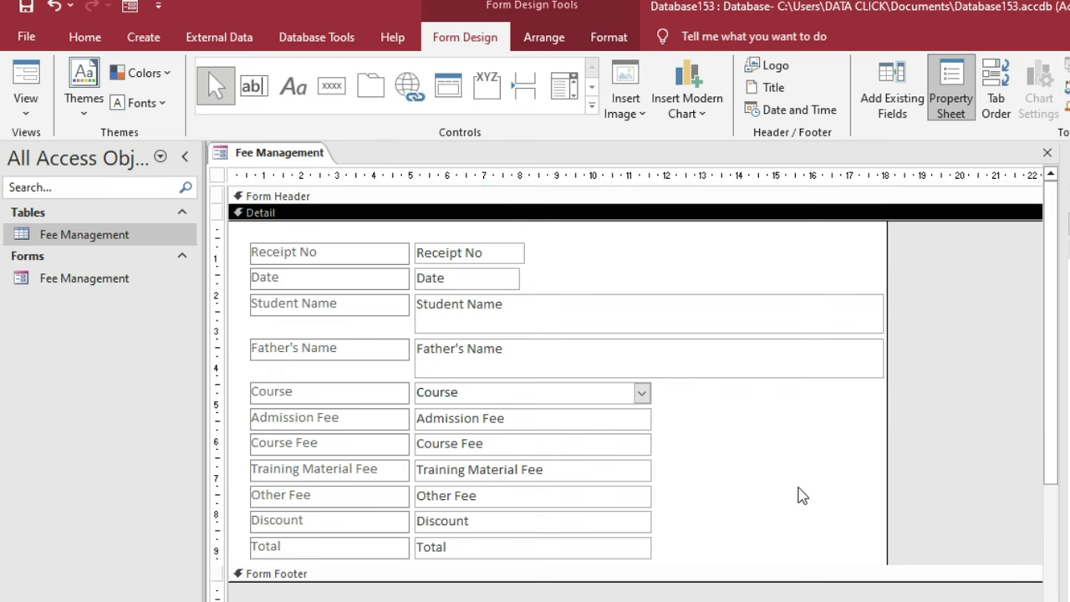
Enlarge the Form Footer section by extending its lower edge downward.
{"action": "scroll", "coordinate": [875, 471], "scroll_direction": "down", "scroll_amount": 2}
{"action": "scroll", "coordinate": [680, 406], "scroll_direction": "up", "scroll_amount": 2}
{"action": "scroll", "coordinate": [680, 406], "scroll_direction": "down", "scroll_amount": 3}
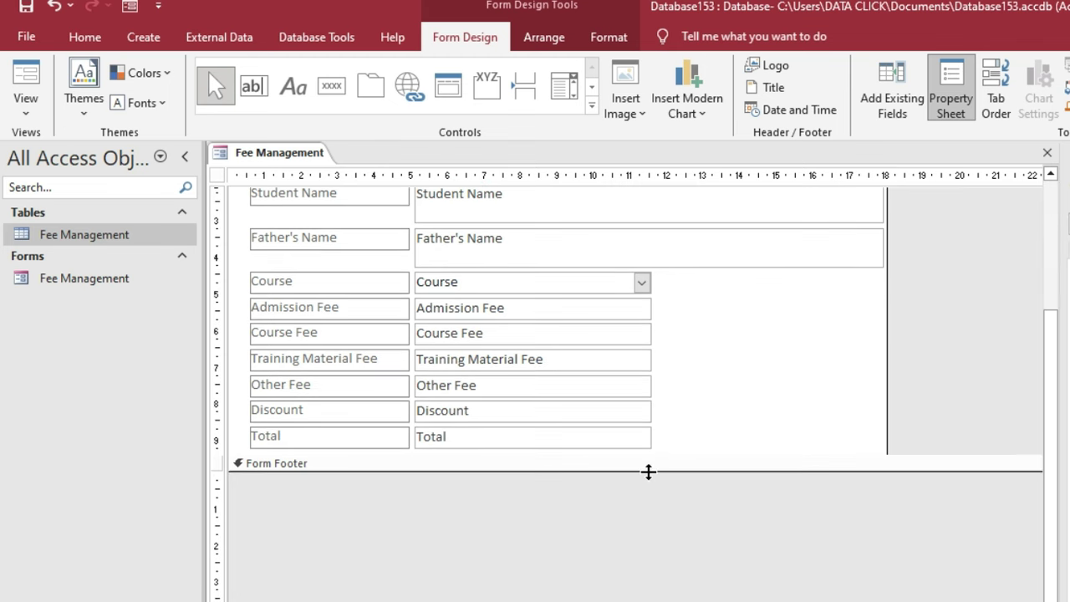
{"action": "left_click_drag", "start_coordinate": [649, 473], "coordinate": [679, 601]}
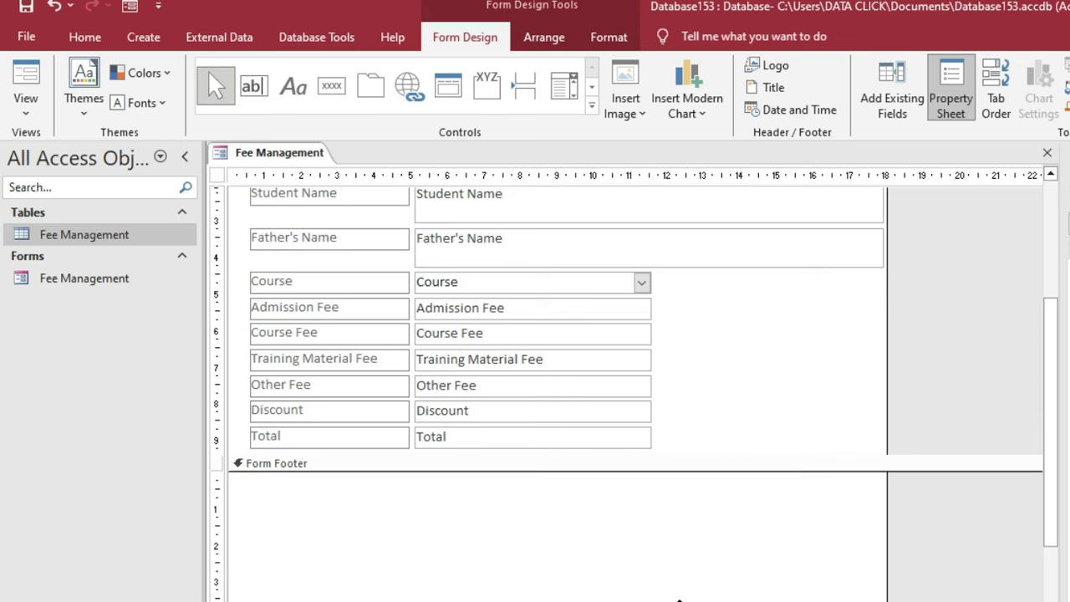
{"action": "scroll", "coordinate": [680, 600], "scroll_direction": "down", "scroll_amount": 3}
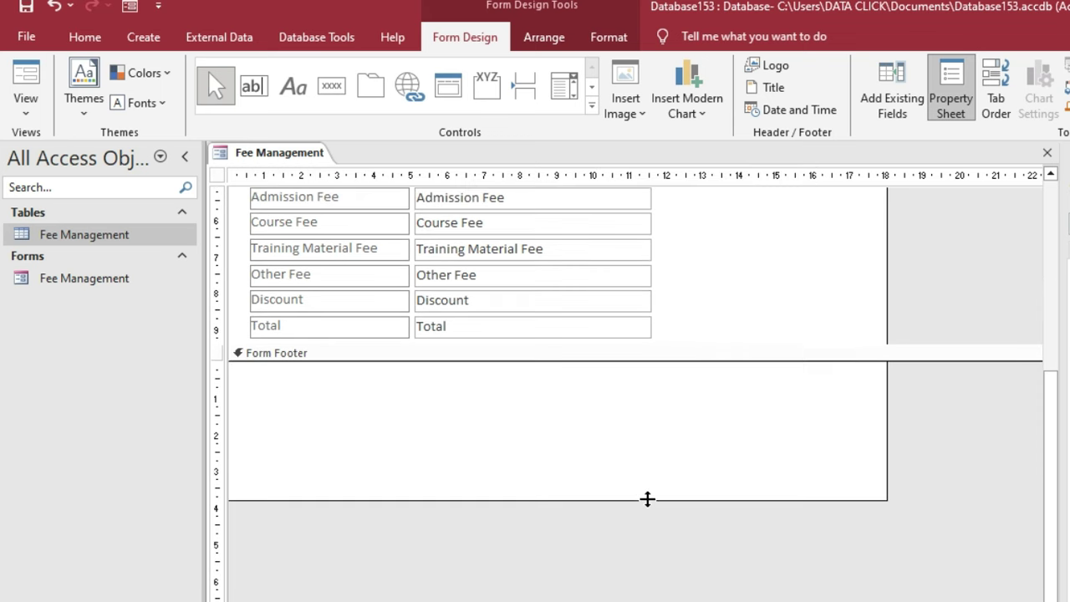
{"action": "left_click_drag", "start_coordinate": [647, 499], "coordinate": [645, 564]}
{"action": "scroll", "coordinate": [609, 485], "scroll_direction": "up", "scroll_amount": 4}
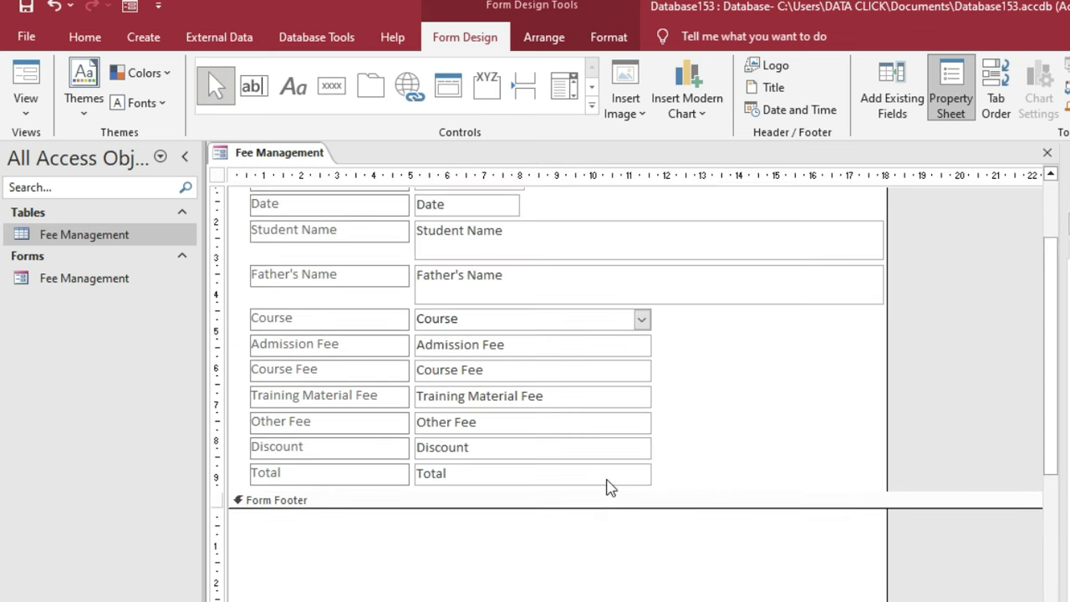
Extend the Detail section down to about 15.5 cm on the vertical ruler, leaving empty space below the Total field.
{"action": "scroll", "coordinate": [598, 457], "scroll_direction": "down", "scroll_amount": 2}
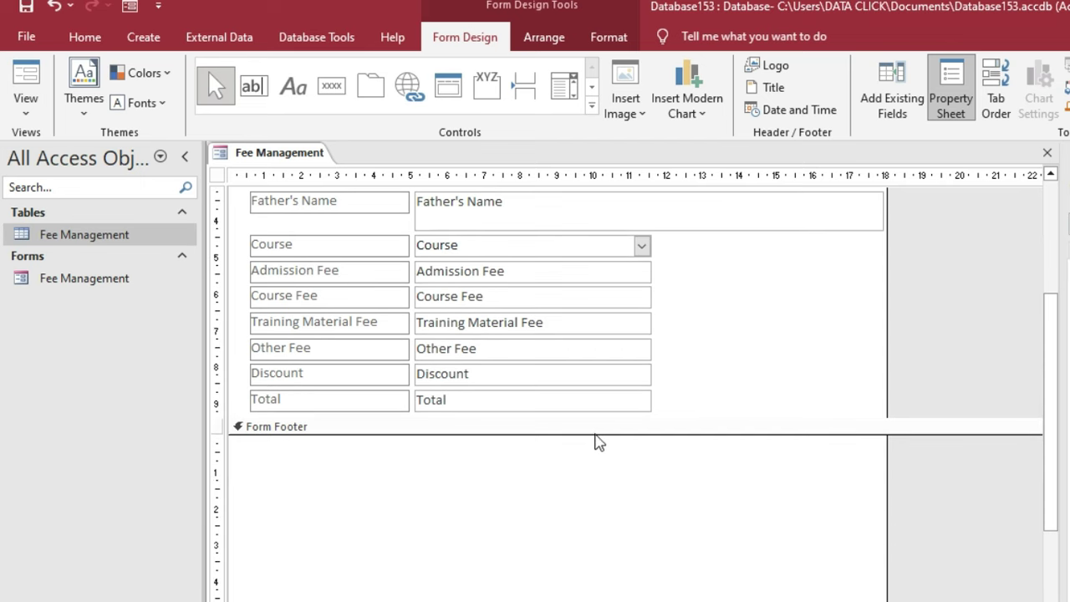
{"action": "left_click", "coordinate": [597, 431]}
{"action": "left_click_drag", "start_coordinate": [602, 418], "coordinate": [604, 566]}
{"action": "scroll", "coordinate": [605, 566], "scroll_direction": "down", "scroll_amount": 4}
{"action": "left_click_drag", "start_coordinate": [604, 415], "coordinate": [604, 491]}
{"action": "scroll", "coordinate": [605, 492], "scroll_direction": "down", "scroll_amount": 2}
{"action": "mouse_move", "coordinate": [627, 426]}
{"action": "left_mouse_down"}
{"action": "mouse_move", "coordinate": [626, 468]}
{"action": "mouse_move", "coordinate": [626, 429]}
{"action": "left_mouse_up"}
Select all labels and fields in the Detail section and size them To Widest.
{"action": "scroll", "coordinate": [626, 429], "scroll_direction": "up", "scroll_amount": 4}
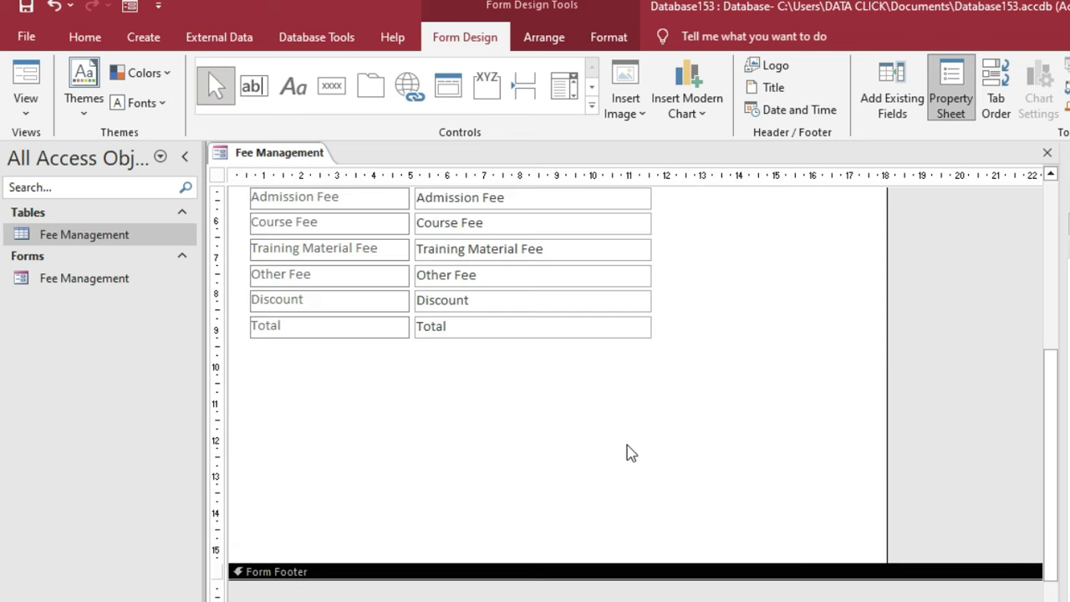
{"action": "scroll", "coordinate": [631, 454], "scroll_direction": "up", "scroll_amount": 6}
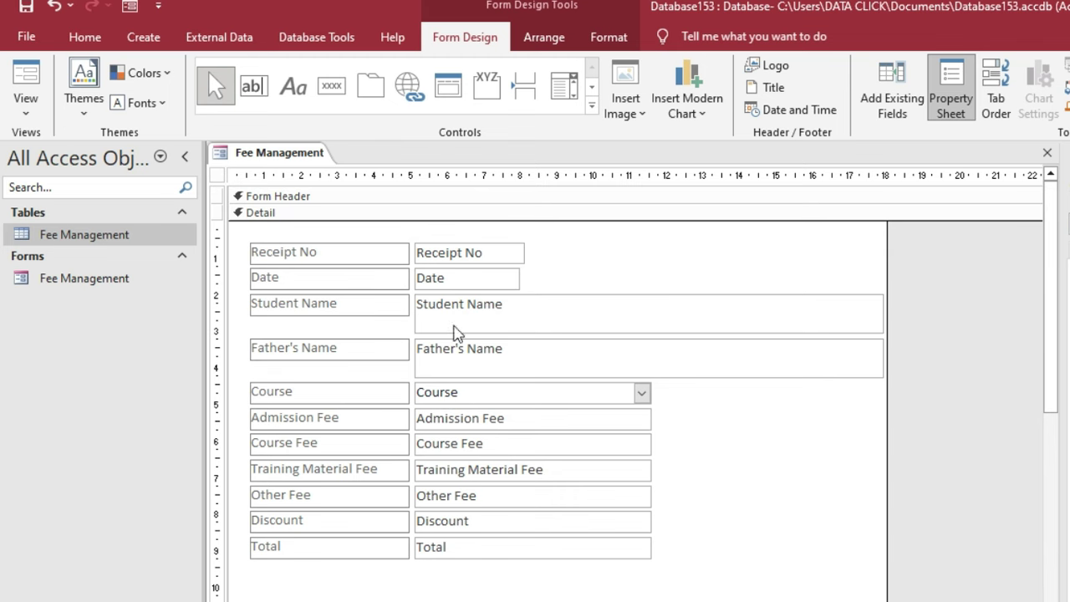
{"action": "left_click_drag", "start_coordinate": [237, 236], "coordinate": [738, 588]}
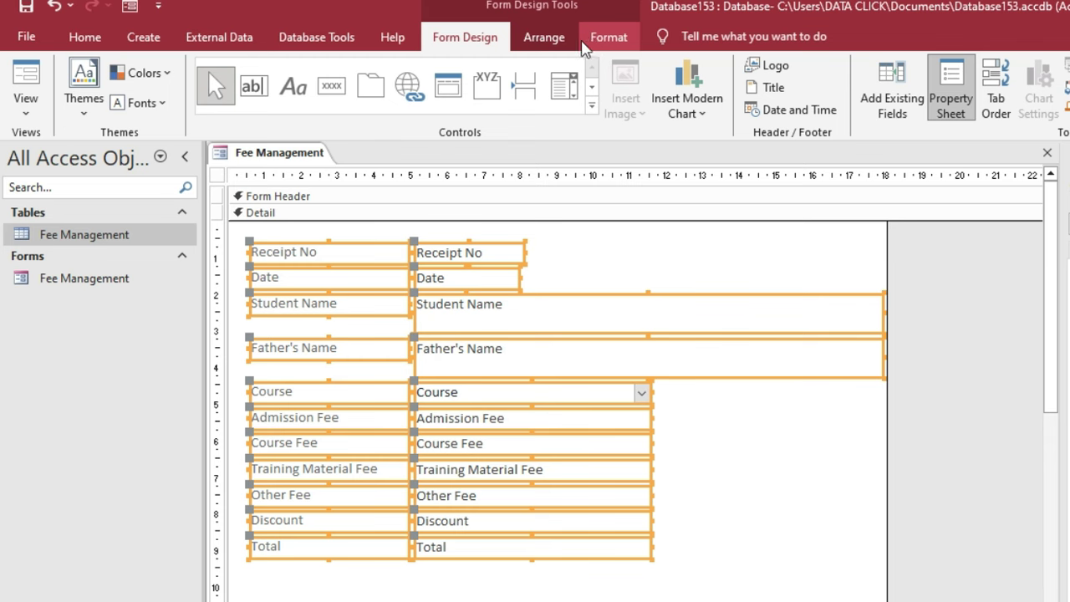
{"action": "left_click", "coordinate": [552, 43]}
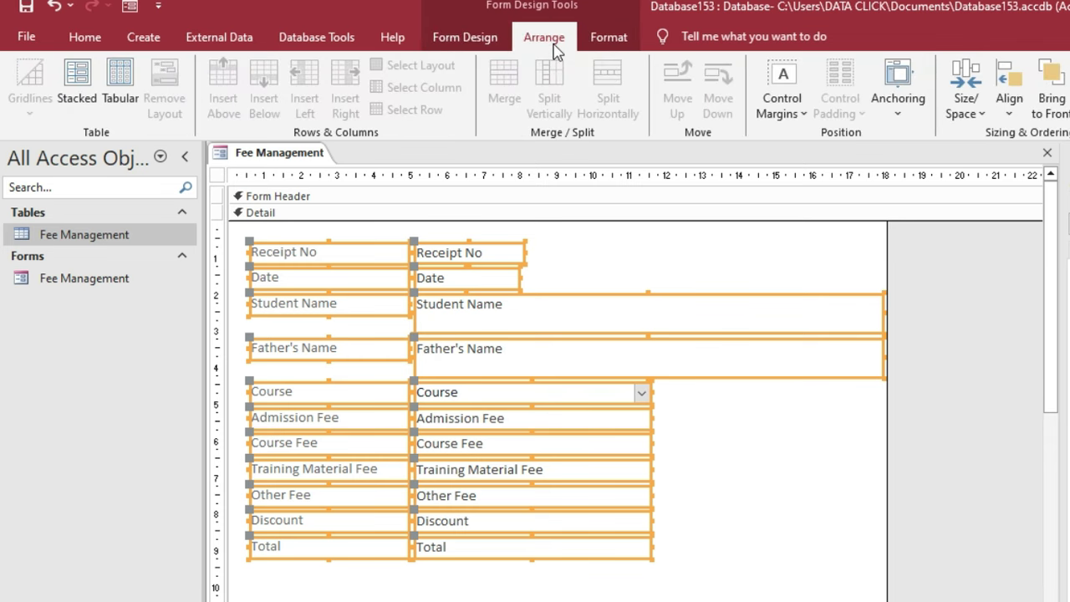
{"action": "left_click", "coordinate": [966, 100]}
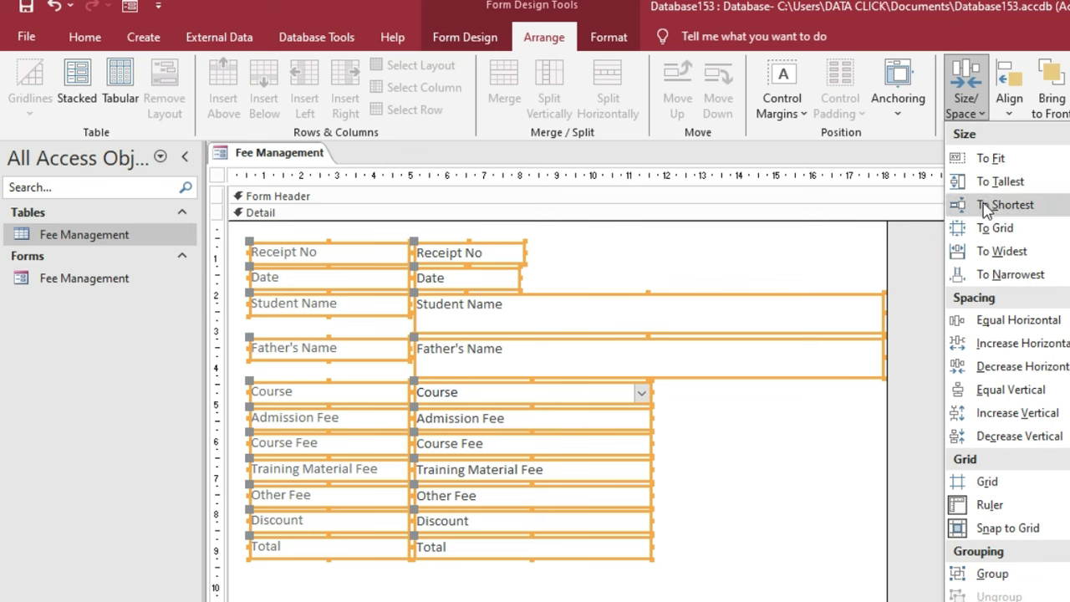
{"action": "left_click", "coordinate": [1001, 251]}
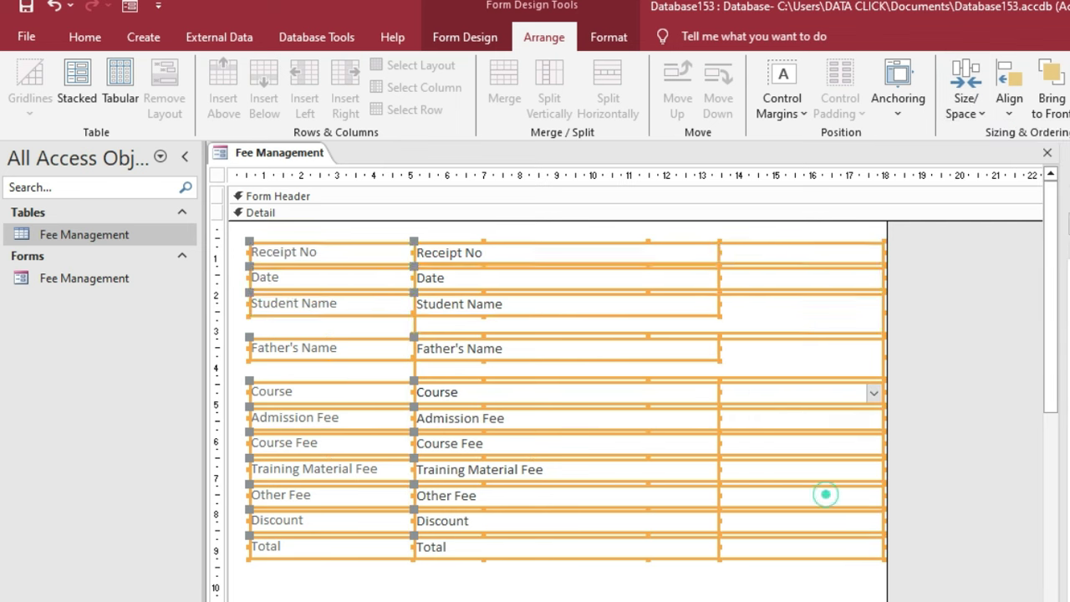
{"action": "left_click", "coordinate": [783, 572]}
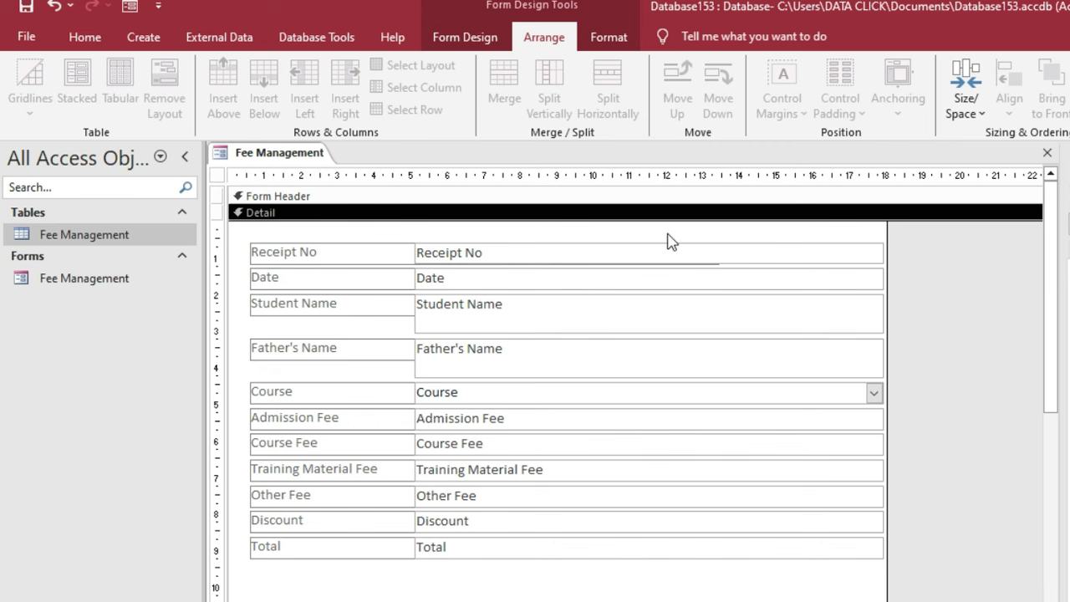
Narrow all labels and fields together until the field boxes end at about 11 cm on the horizontal ruler.
{"action": "left_click_drag", "start_coordinate": [669, 239], "coordinate": [718, 588]}
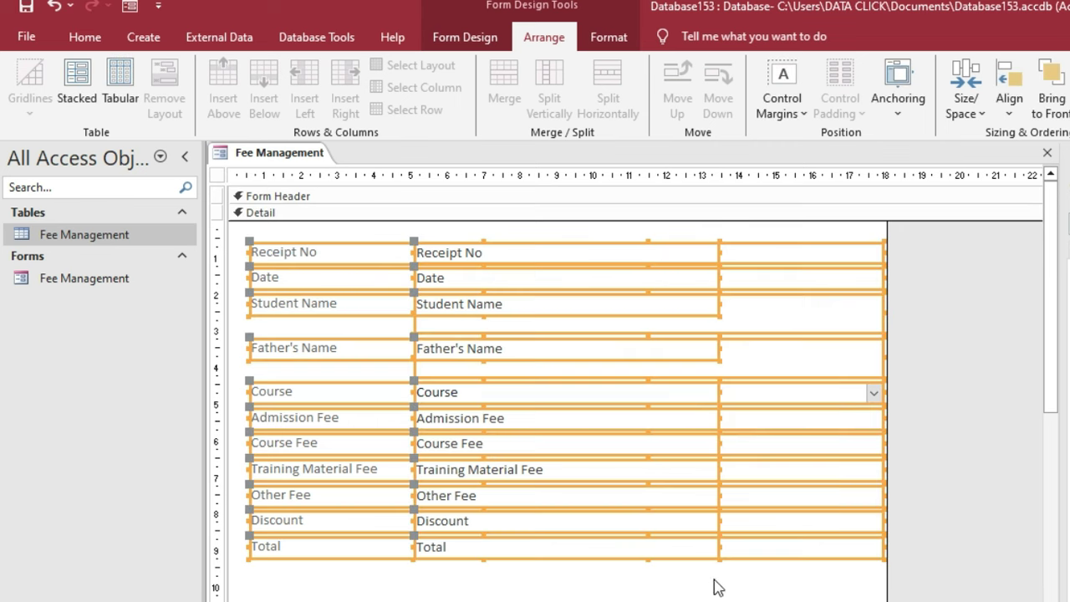
{"action": "left_click", "coordinate": [760, 571]}
{"action": "left_click_drag", "start_coordinate": [802, 578], "coordinate": [721, 237]}
{"action": "left_click_drag", "start_coordinate": [885, 314], "coordinate": [664, 311]}
{"action": "left_click", "coordinate": [701, 326]}
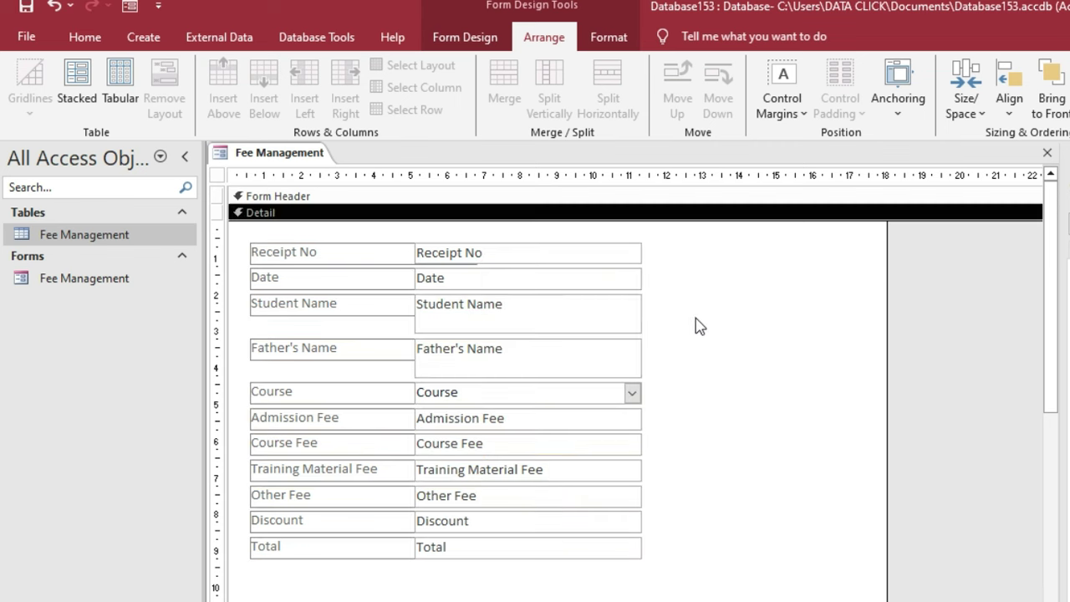
Select all labels and fields in the Detail section and size them To Shortest.
{"action": "left_click_drag", "start_coordinate": [236, 240], "coordinate": [690, 564]}
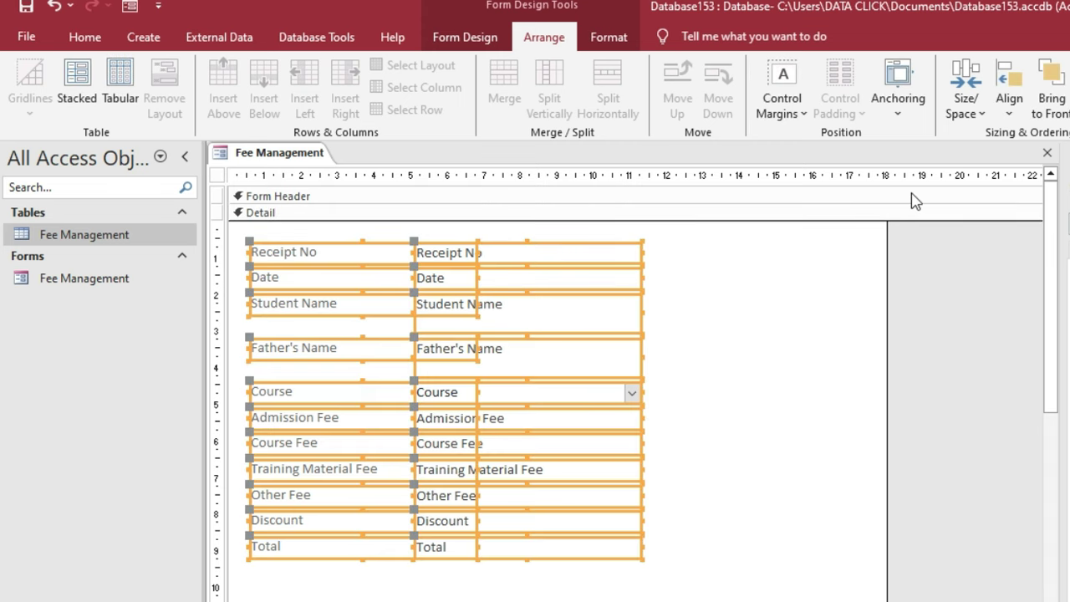
{"action": "left_click", "coordinate": [962, 107]}
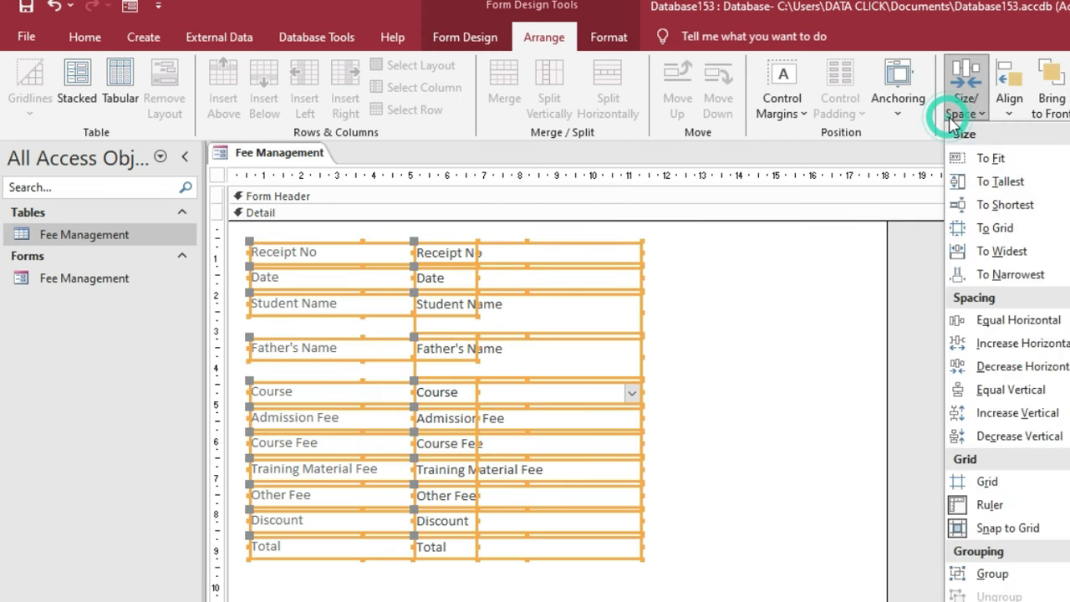
{"action": "left_click", "coordinate": [993, 207]}
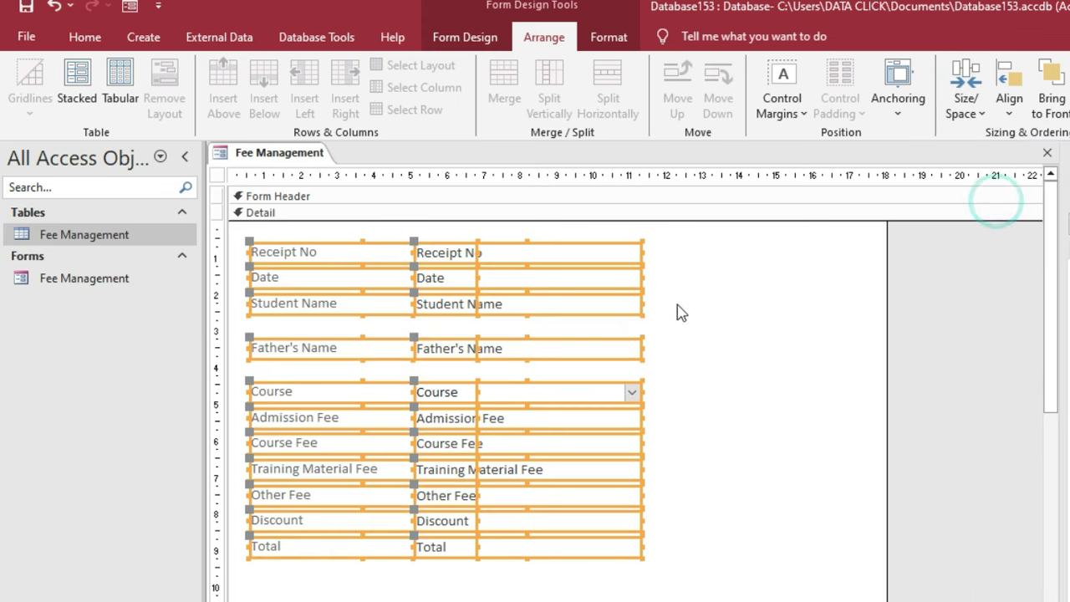
Apply Equal Vertical spacing to all labels and fields in the Detail section.
{"action": "left_click", "coordinate": [718, 302]}
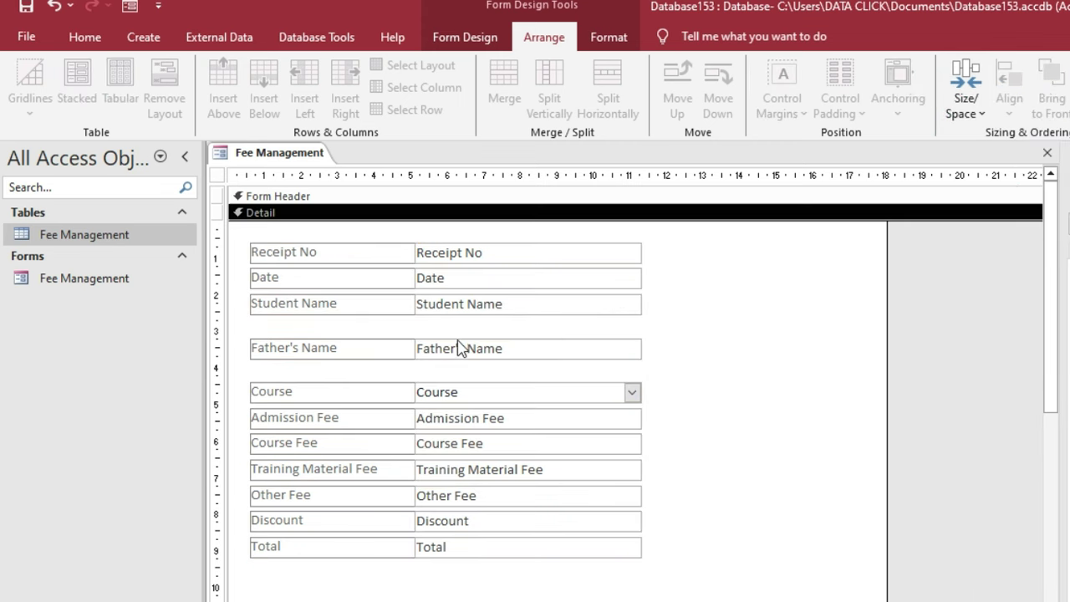
{"action": "left_click_drag", "start_coordinate": [234, 246], "coordinate": [697, 577]}
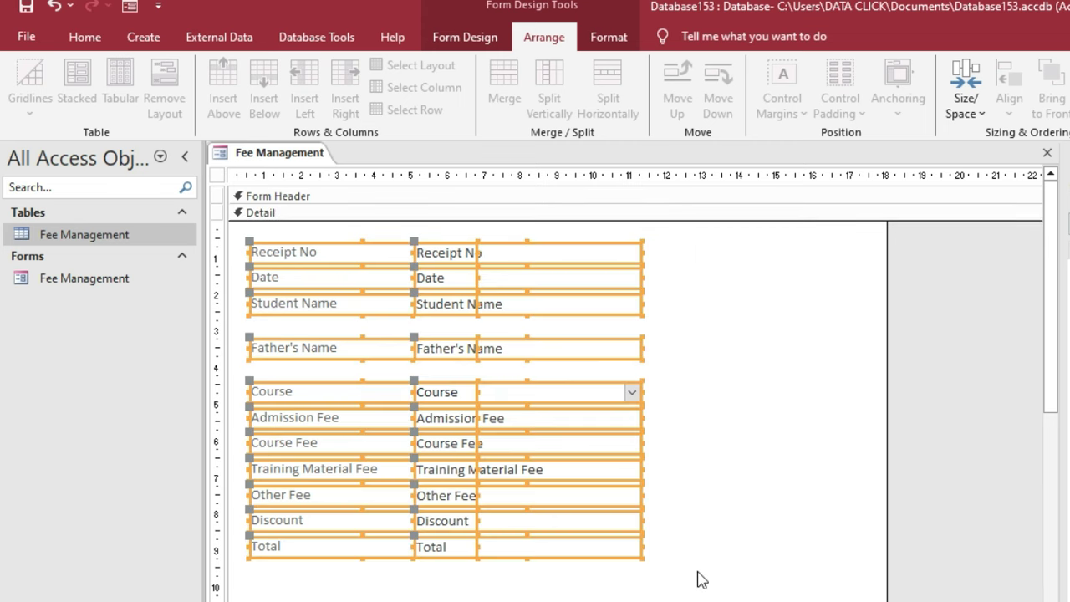
{"action": "left_click", "coordinate": [964, 105]}
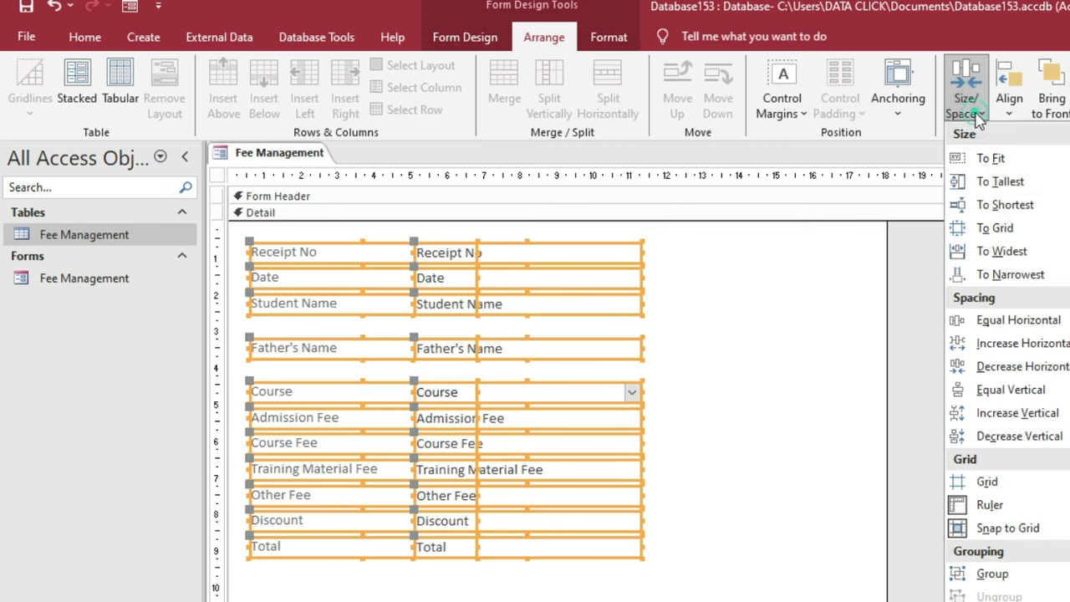
{"action": "left_click", "coordinate": [1001, 398]}
{"action": "left_click", "coordinate": [730, 336]}
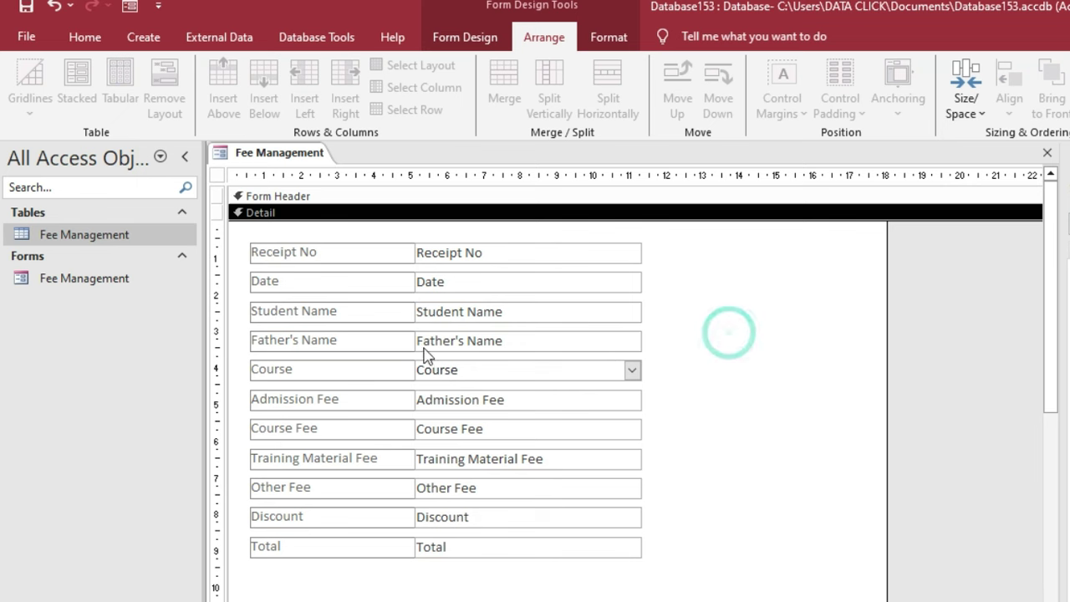
Narrow all the labels together to about 3.7 cm wide, leaving a gap before the field boxes.
{"action": "left_click_drag", "start_coordinate": [305, 250], "coordinate": [331, 577]}
{"action": "left_click_drag", "start_coordinate": [478, 368], "coordinate": [385, 378]}
{"action": "left_click", "coordinate": [715, 300]}
Move all labels and fields together so the labels start at about 2.9 cm on the horizontal ruler and 0.9 cm on the vertical ruler.
{"action": "left_click_drag", "start_coordinate": [230, 236], "coordinate": [704, 575]}
{"action": "left_click", "coordinate": [485, 361]}
{"action": "left_click_drag", "start_coordinate": [238, 234], "coordinate": [689, 585]}
{"action": "left_click_drag", "start_coordinate": [495, 354], "coordinate": [552, 376]}
{"action": "left_click", "coordinate": [554, 363]}
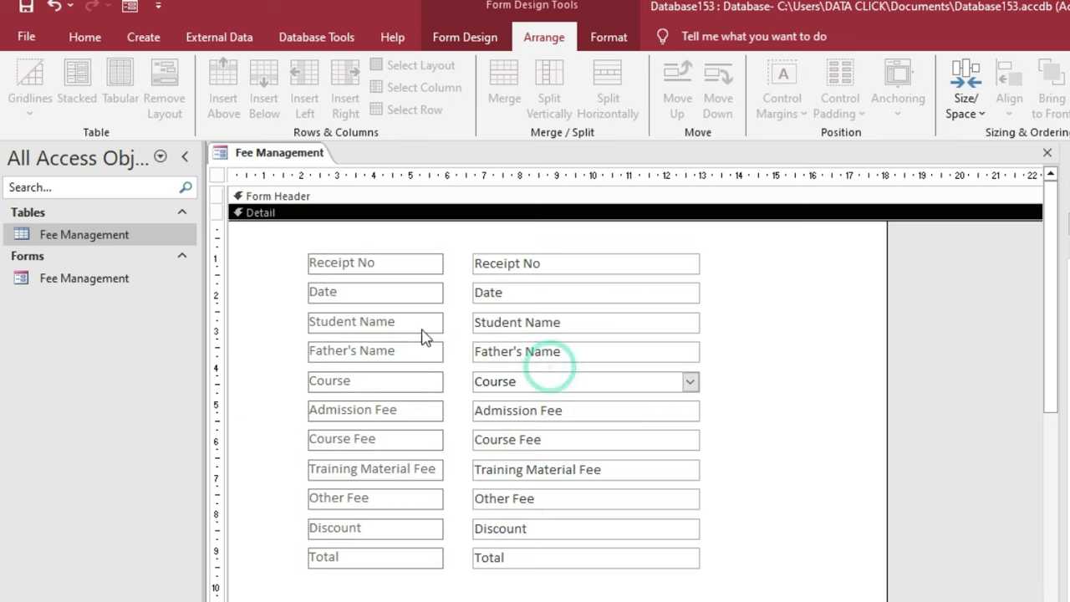
{"action": "left_click_drag", "start_coordinate": [287, 249], "coordinate": [696, 599]}
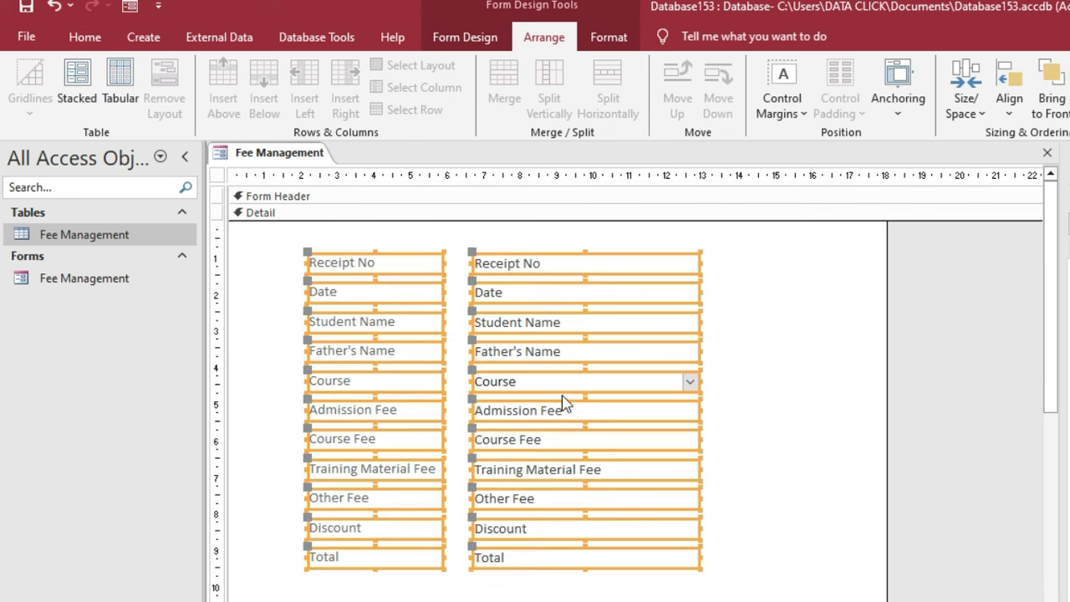
{"action": "left_click_drag", "start_coordinate": [563, 388], "coordinate": [589, 391]}
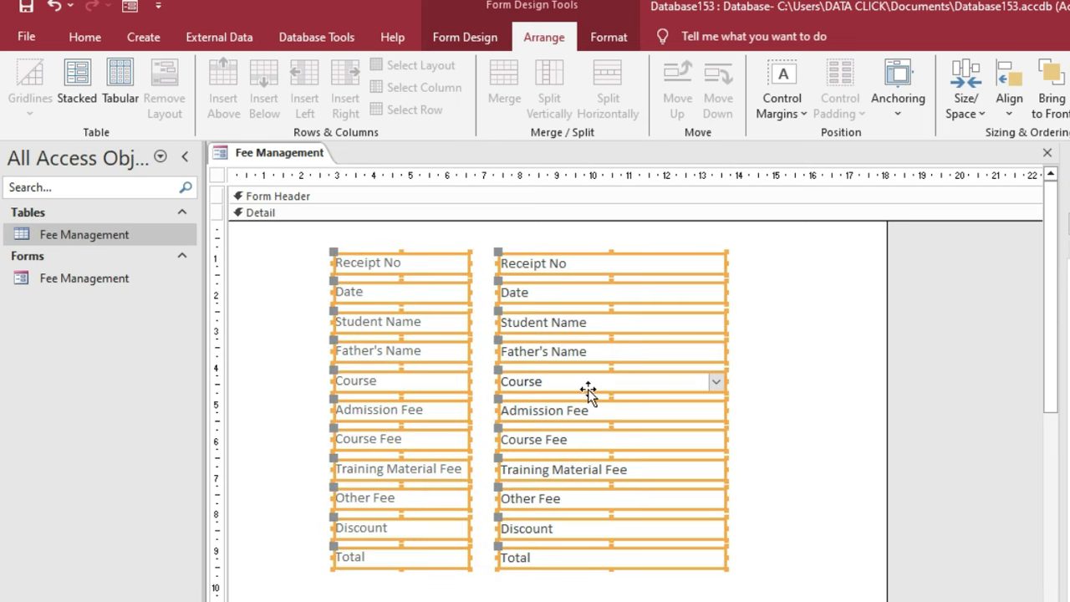
{"action": "left_click", "coordinate": [792, 365]}
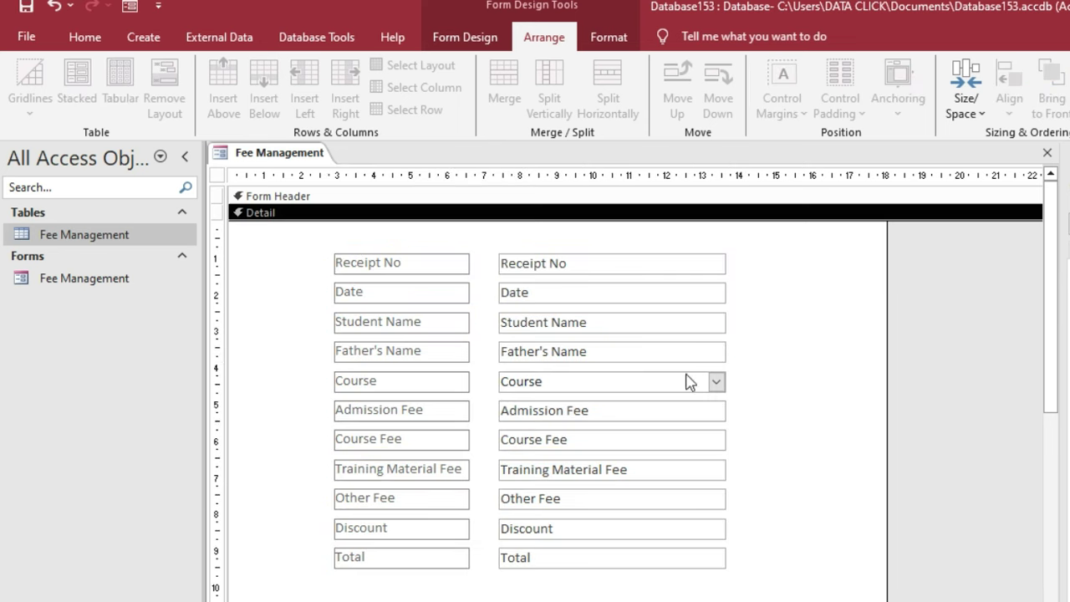
Narrow all the field boxes together until they end at about 12.8 cm on the horizontal ruler.
{"action": "left_click_drag", "start_coordinate": [573, 244], "coordinate": [635, 588]}
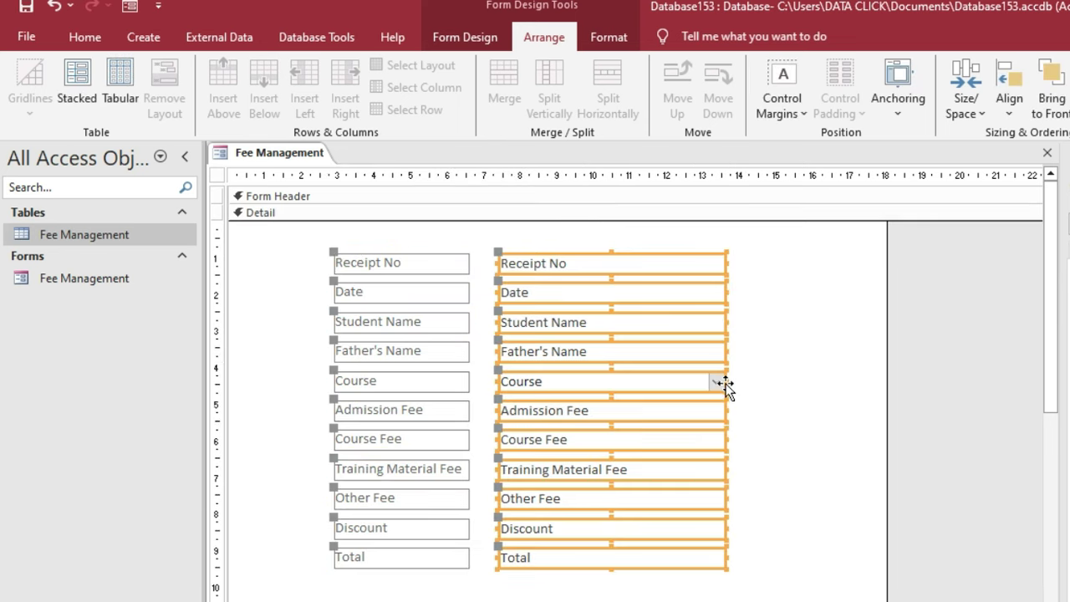
{"action": "left_click_drag", "start_coordinate": [724, 351], "coordinate": [694, 352]}
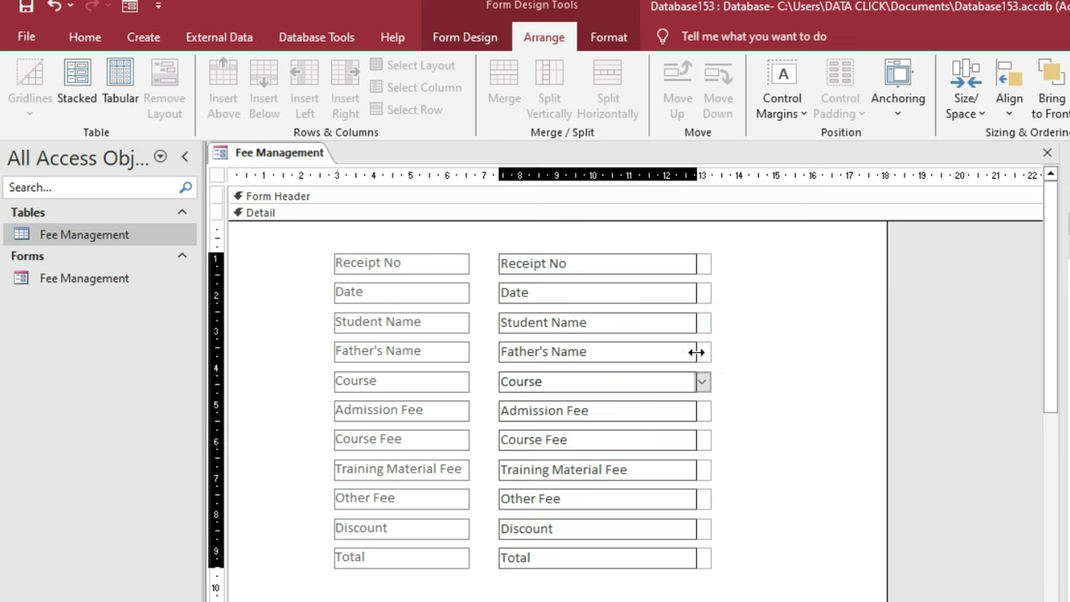
{"action": "left_click", "coordinate": [742, 358]}
Nudge the label column and its attached fields slightly right, to start at about 3.1 cm on the horizontal ruler.
{"action": "left_click", "coordinate": [311, 243]}
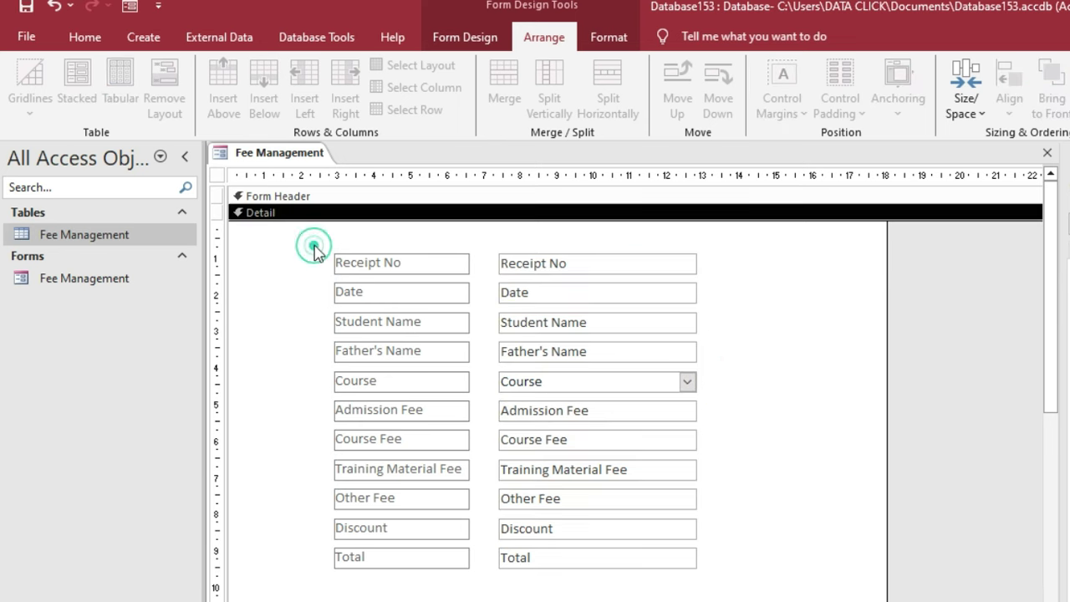
{"action": "left_click_drag", "start_coordinate": [315, 242], "coordinate": [474, 585]}
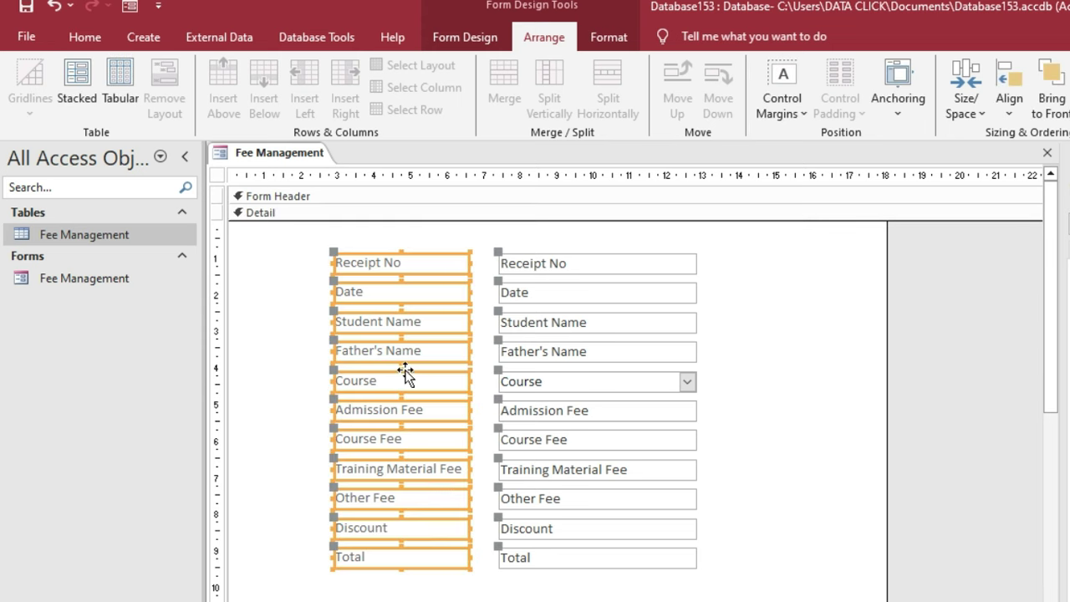
{"action": "key", "text": "Right"}
{"action": "key", "text": "Right"}
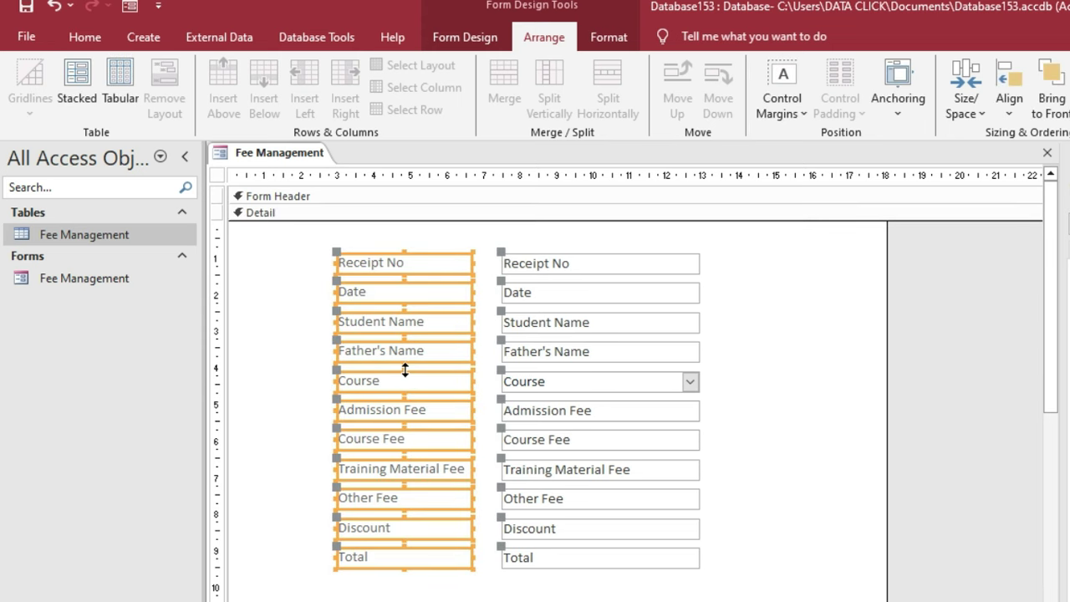
{"action": "left_click", "coordinate": [801, 358]}
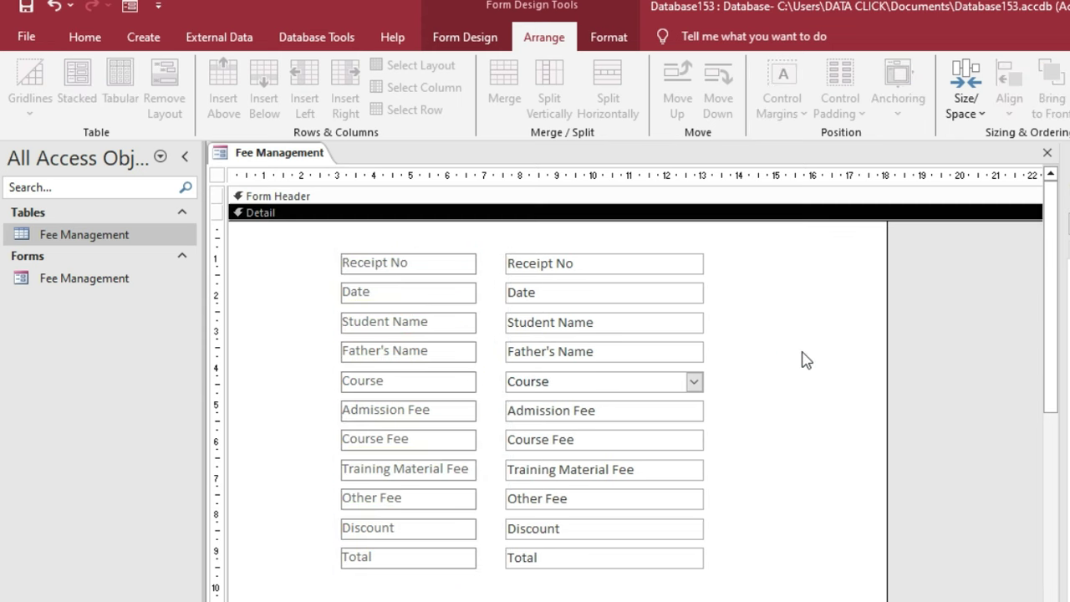
Shift all labels and fields right and down to start at about 4.1 cm horizontally and 1.9 cm vertically.
{"action": "left_click_drag", "start_coordinate": [310, 242], "coordinate": [741, 569]}
{"action": "left_click_drag", "start_coordinate": [599, 370], "coordinate": [617, 407]}
{"action": "left_click", "coordinate": [772, 303]}
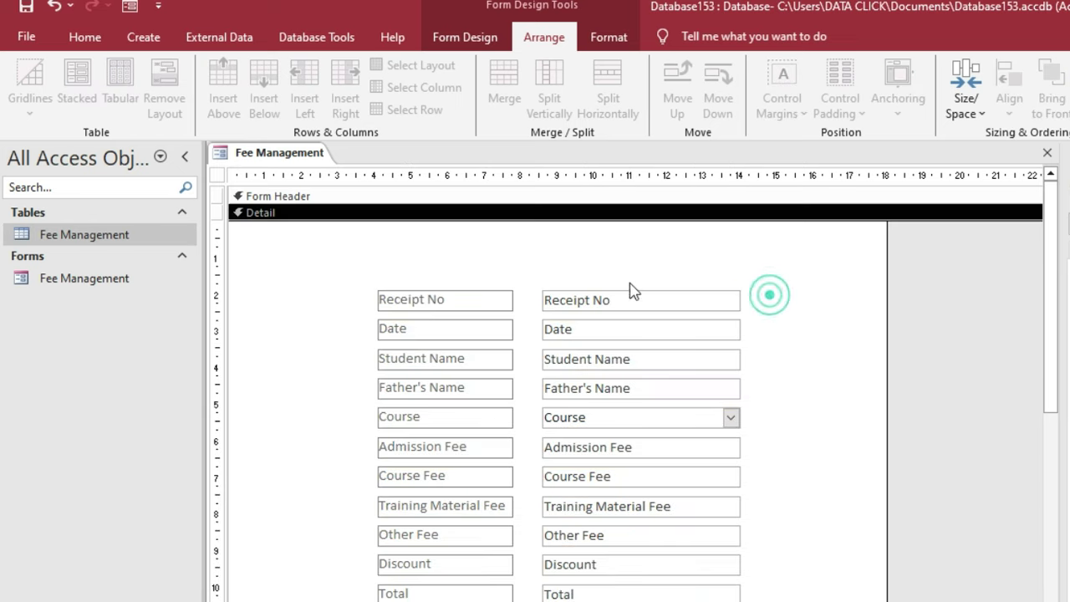
{"action": "left_click", "coordinate": [786, 249]}
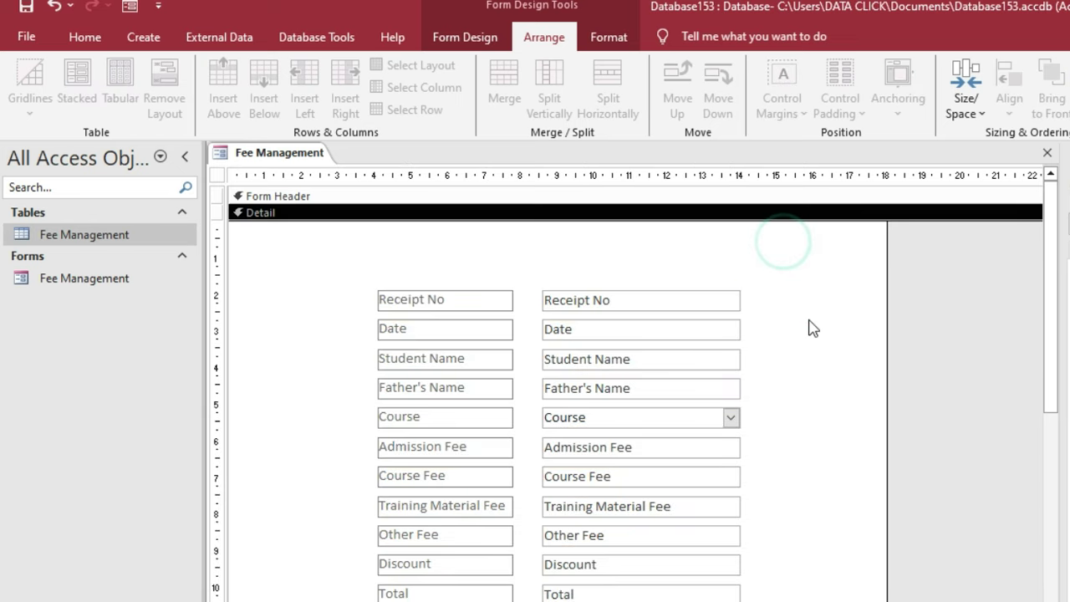
Show the design grid and move all labels and fields down to start at about 2.4 cm on the vertical ruler.
{"action": "left_click", "coordinate": [966, 114]}
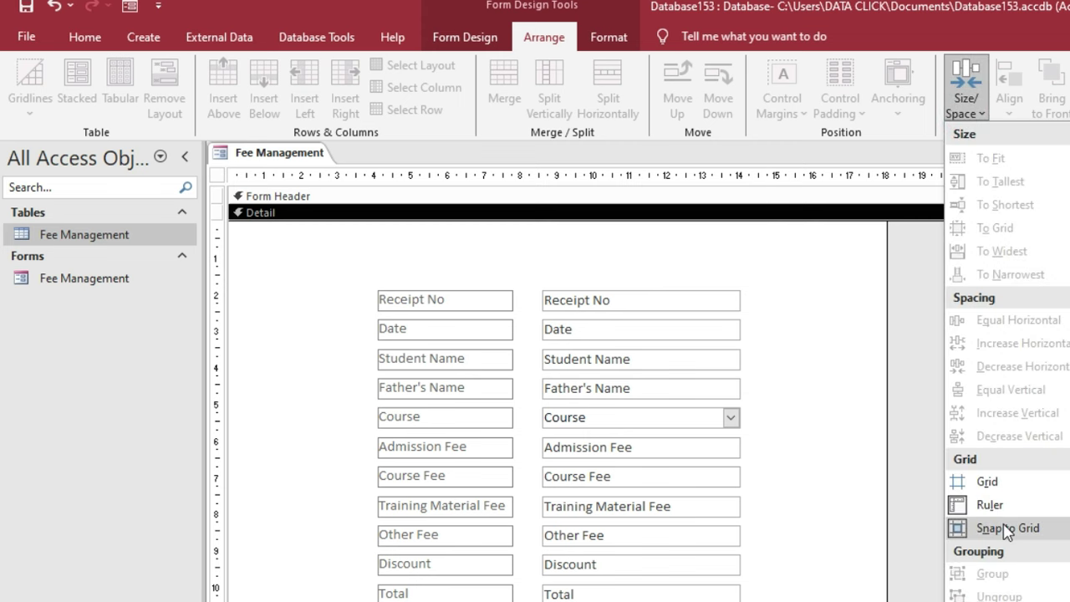
{"action": "left_click", "coordinate": [986, 484]}
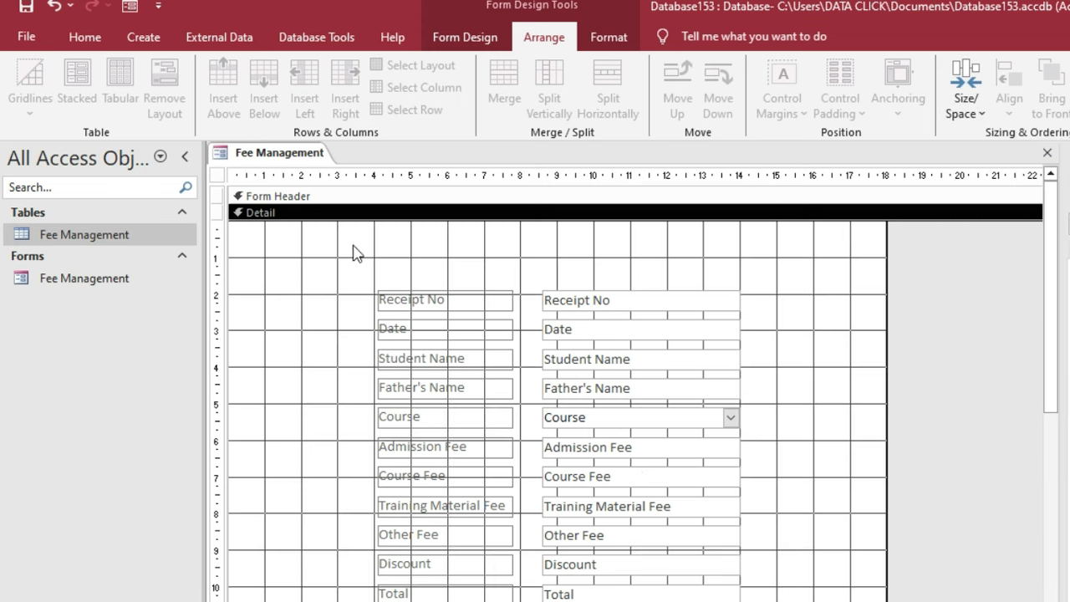
{"action": "left_click_drag", "start_coordinate": [368, 283], "coordinate": [744, 598]}
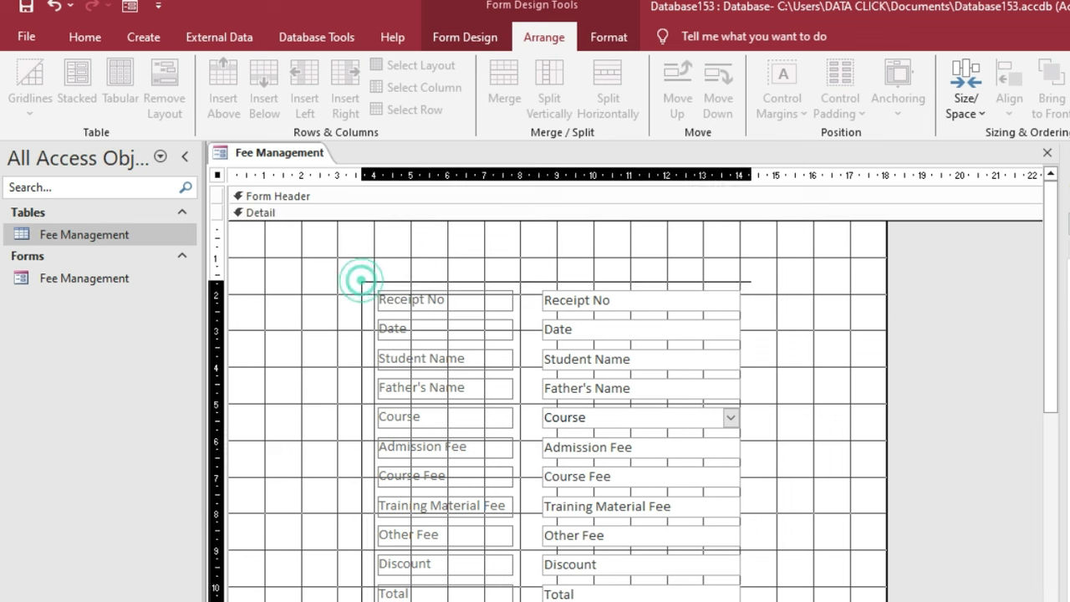
{"action": "left_click_drag", "start_coordinate": [658, 399], "coordinate": [658, 418]}
{"action": "left_click", "coordinate": [800, 359]}
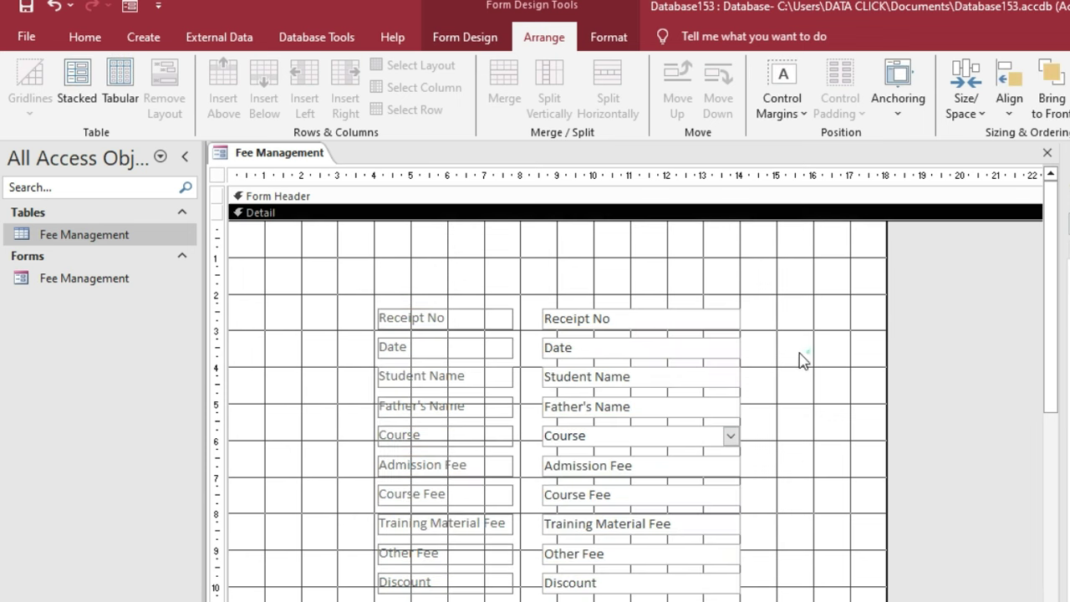
Add a label about 11 cm wide above the fields in the Detail section with the text DATA CLICK COMPUTER INSTITUTE.
{"action": "left_click", "coordinate": [605, 35]}
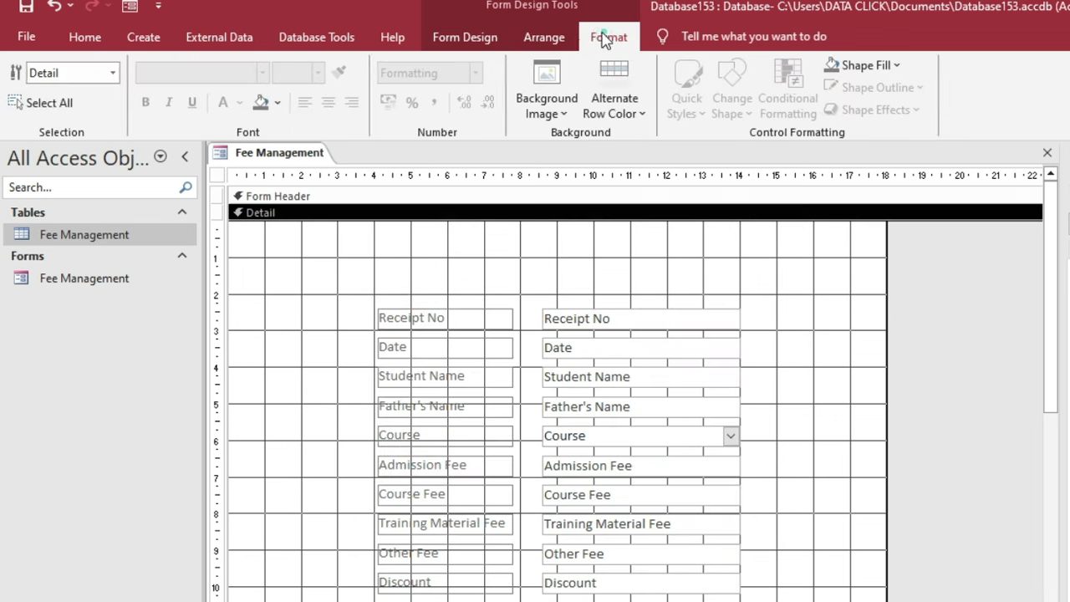
{"action": "left_click", "coordinate": [460, 39]}
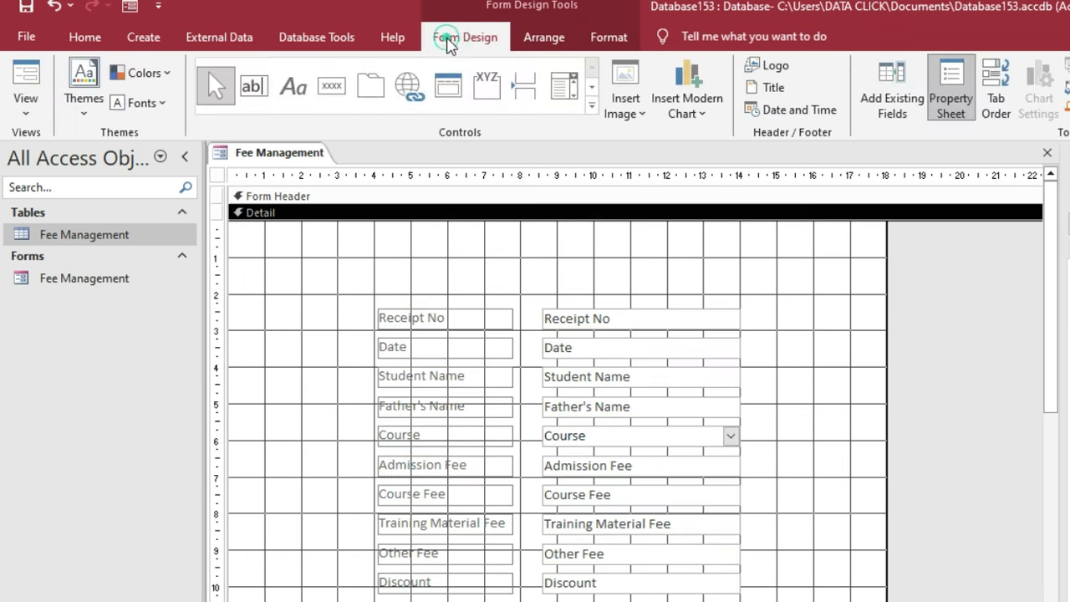
{"action": "left_click", "coordinate": [297, 87]}
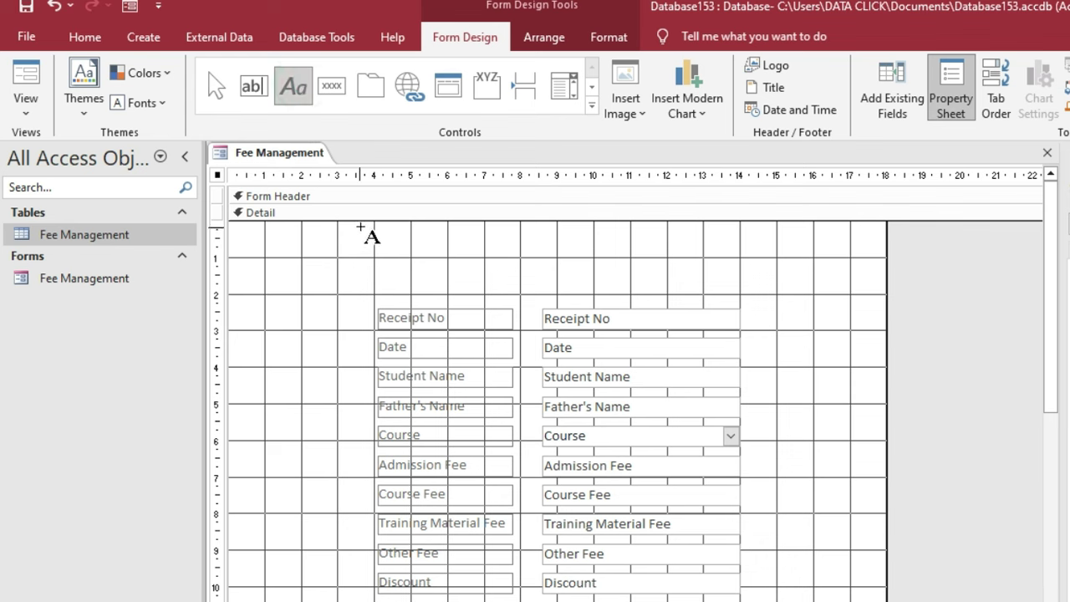
{"action": "left_click_drag", "start_coordinate": [362, 227], "coordinate": [766, 260]}
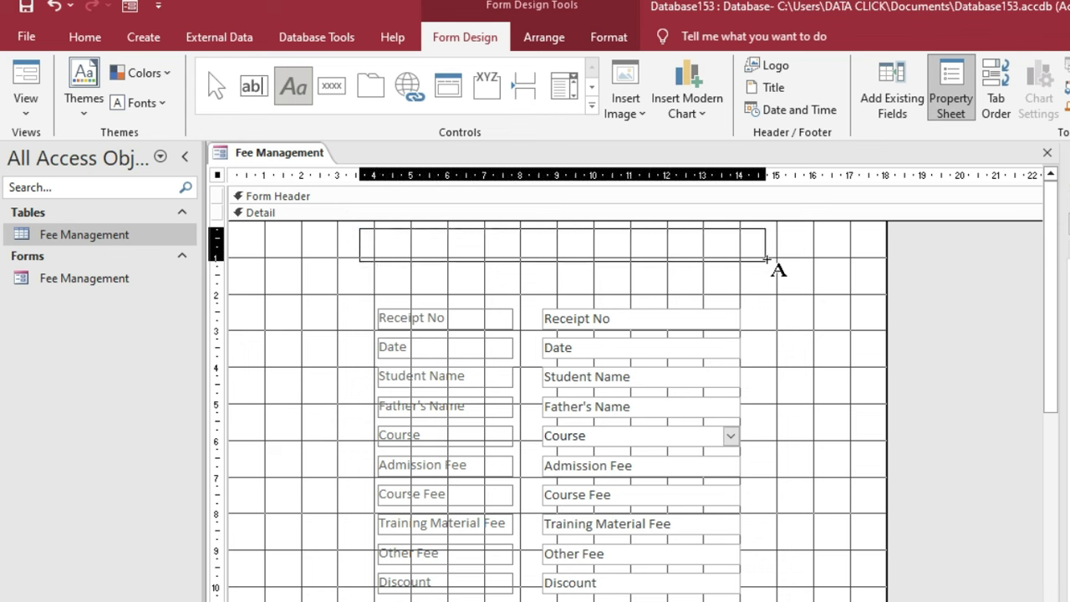
{"action": "left_click_drag", "start_coordinate": [766, 259], "coordinate": [766, 260]}
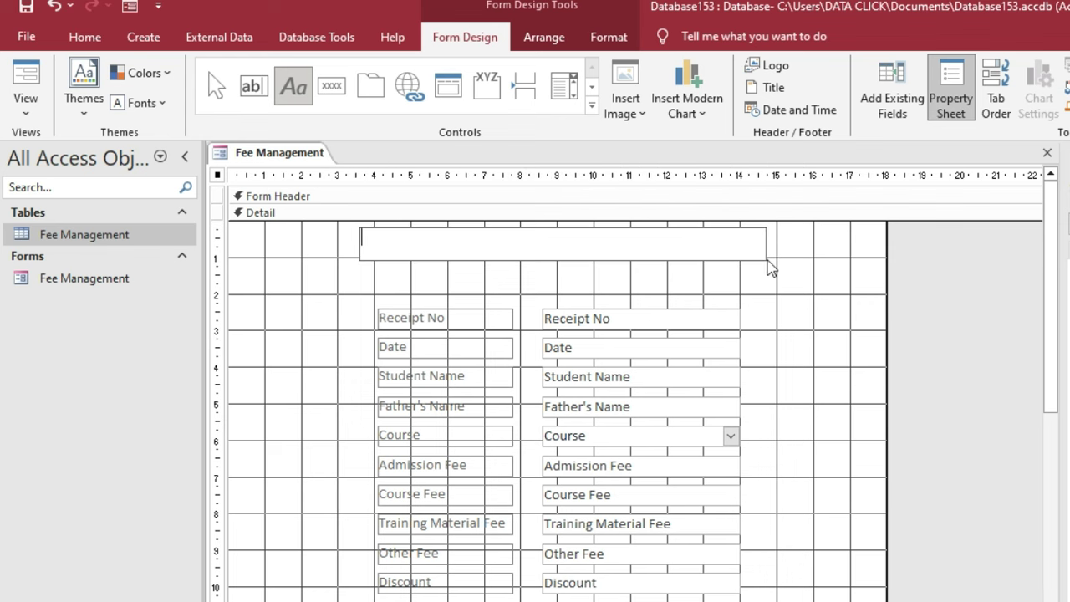
{"action": "type", "text": "DATA CLICK"}
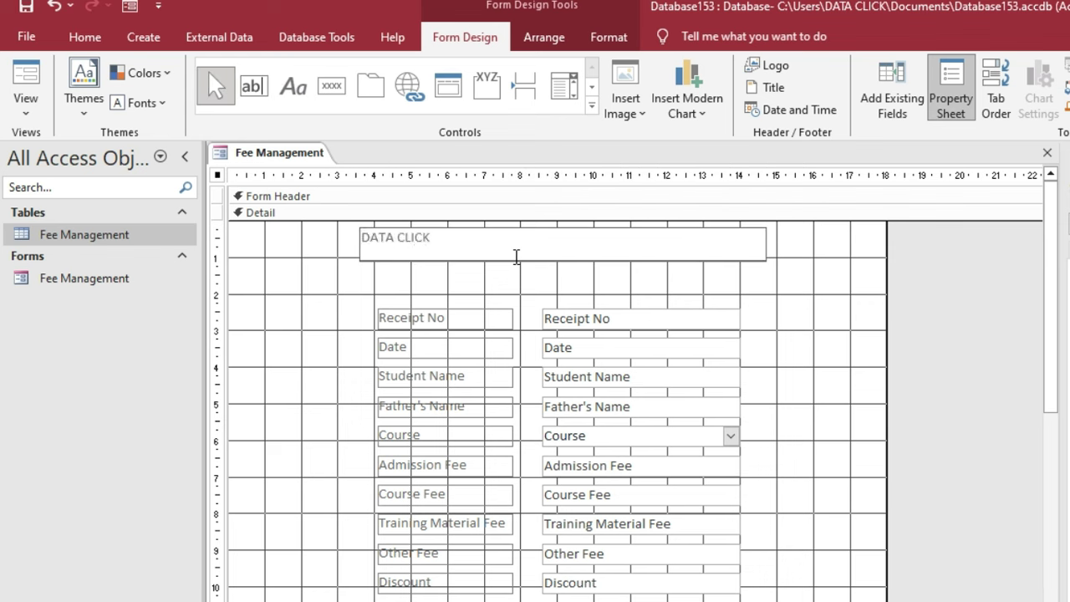
{"action": "type", "text": " COMPUTER INSTITUTE"}
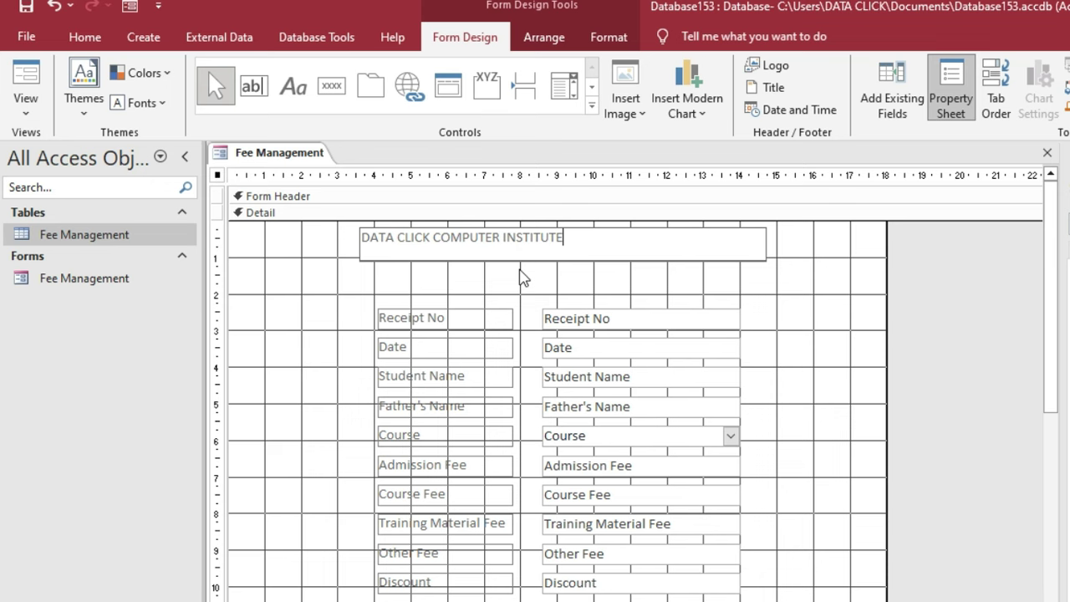
{"action": "left_click", "coordinate": [521, 275]}
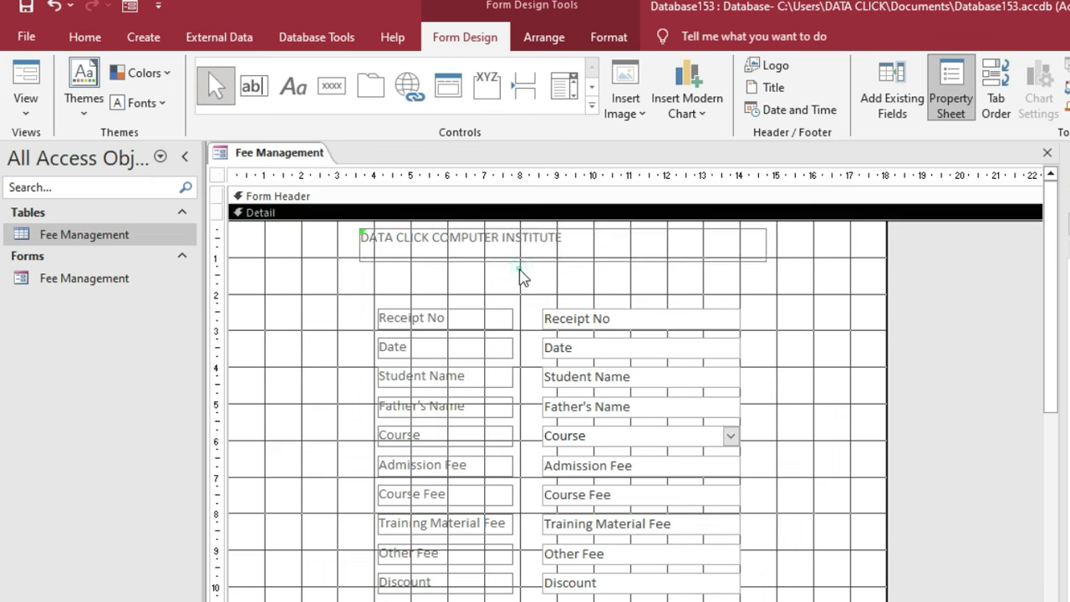
Format the DATA CLICK COMPUTER INSTITUTE label in Bahnschrift, size 18, bold and centred.
{"action": "left_click", "coordinate": [85, 37]}
{"action": "left_click", "coordinate": [916, 74]}
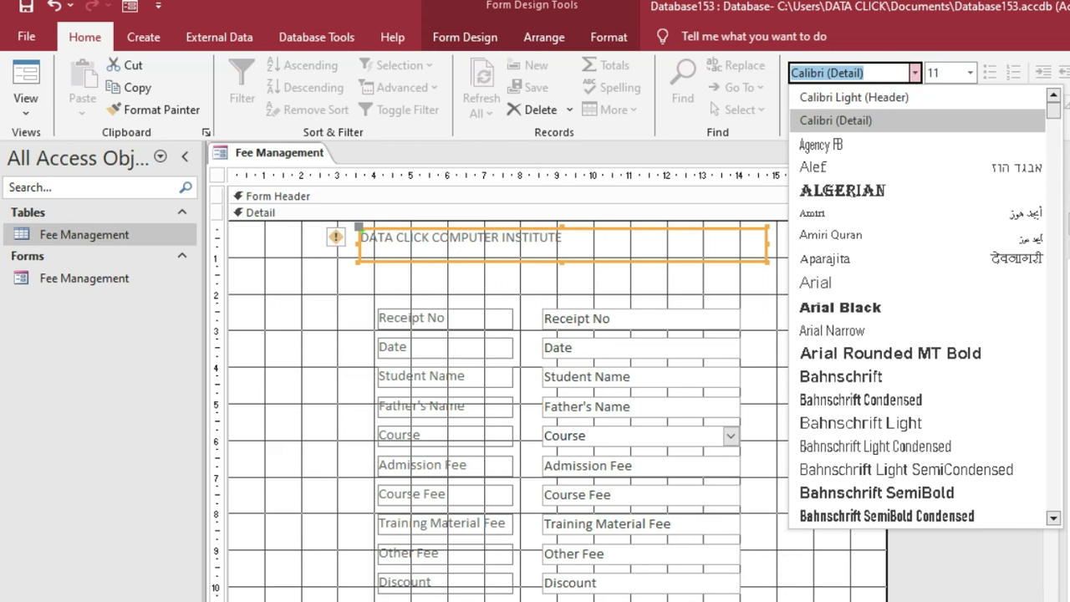
{"action": "type", "text": "Bahnschrift"}
{"action": "key", "text": "Return"}
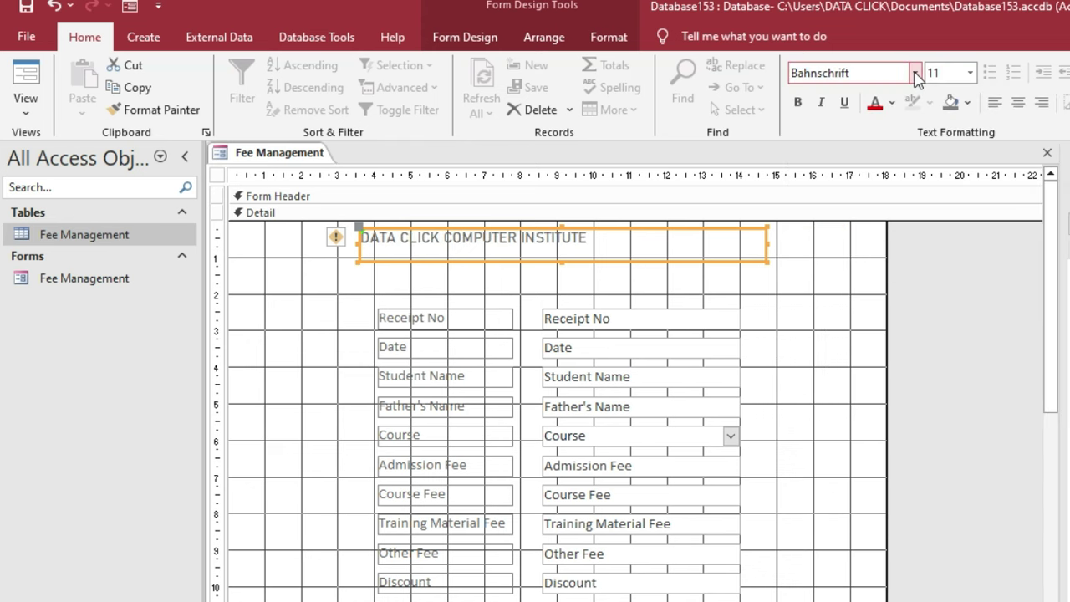
{"action": "left_click", "coordinate": [970, 73]}
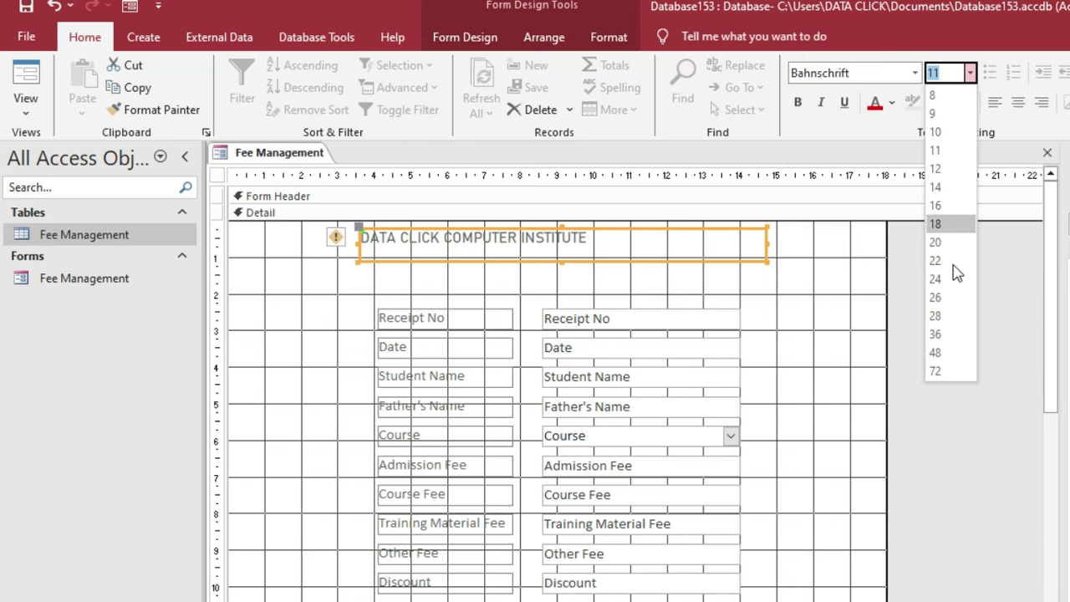
{"action": "left_click", "coordinate": [942, 225]}
{"action": "left_click", "coordinate": [797, 102]}
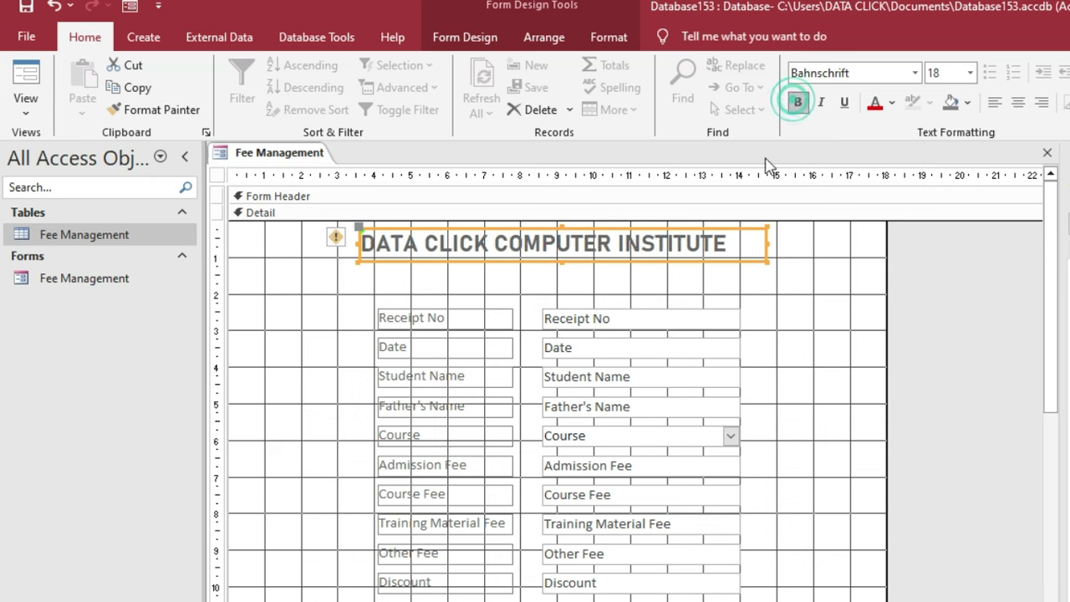
{"action": "left_click", "coordinate": [1011, 105]}
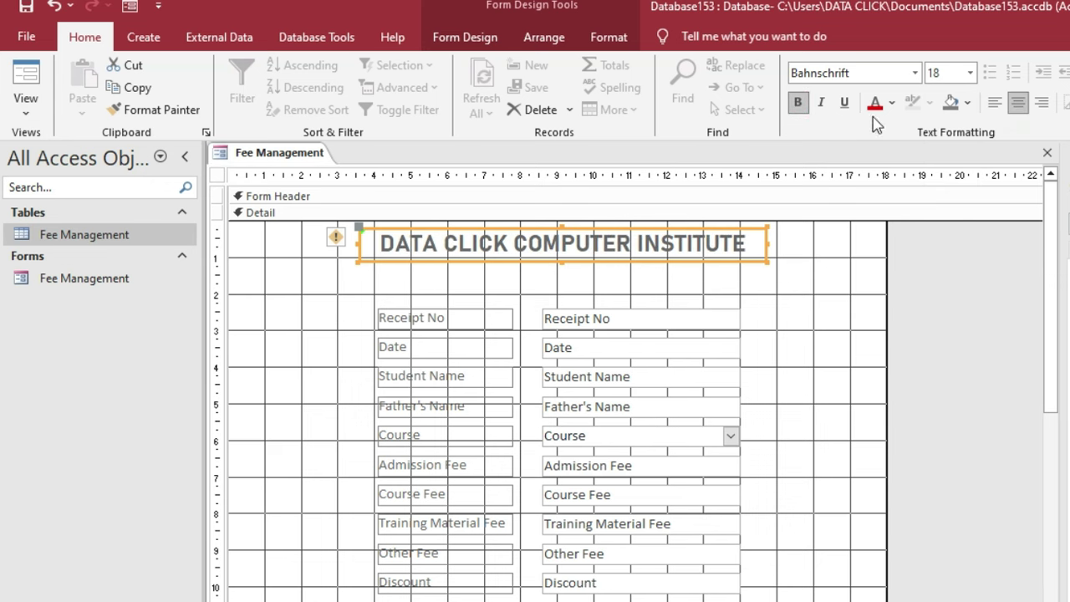
Fill the background of the DATA CLICK COMPUTER INSTITUTE label with gold.
{"action": "left_click", "coordinate": [892, 102]}
{"action": "left_click", "coordinate": [956, 169]}
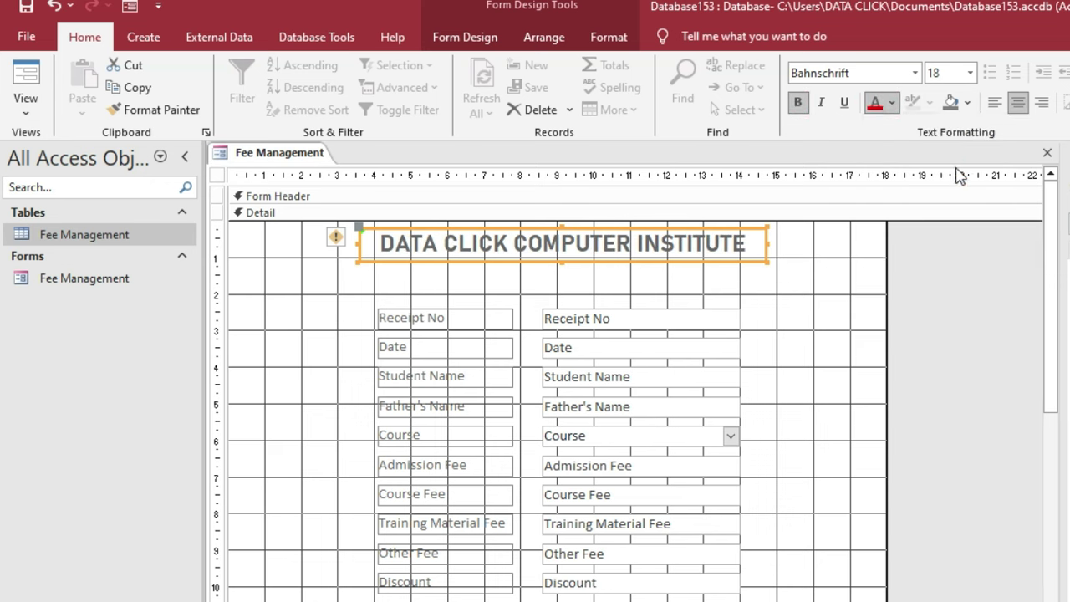
{"action": "left_click", "coordinate": [967, 102]}
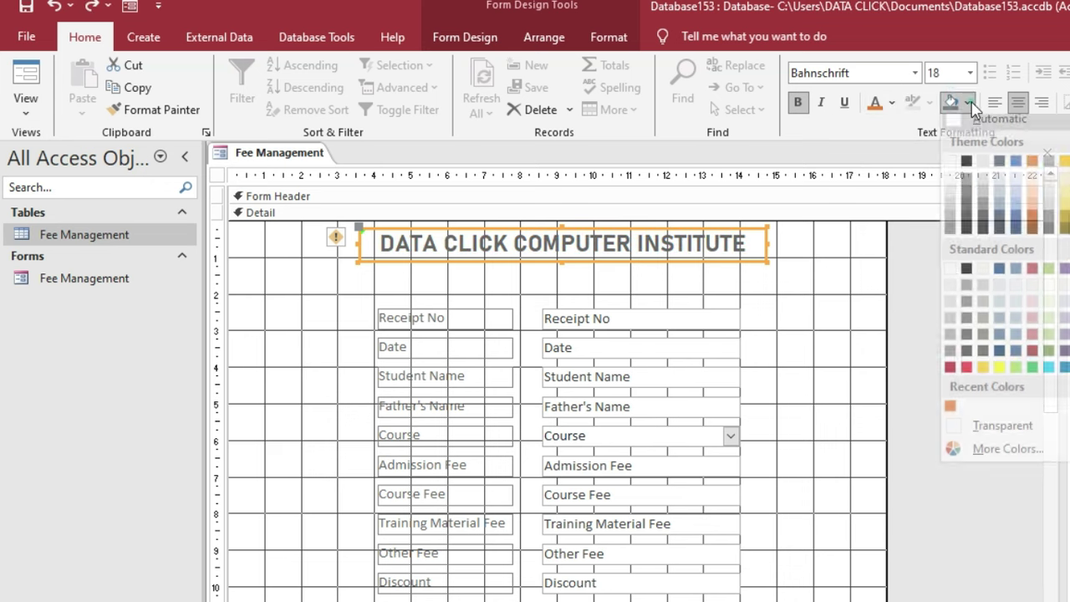
{"action": "left_click", "coordinate": [1065, 170]}
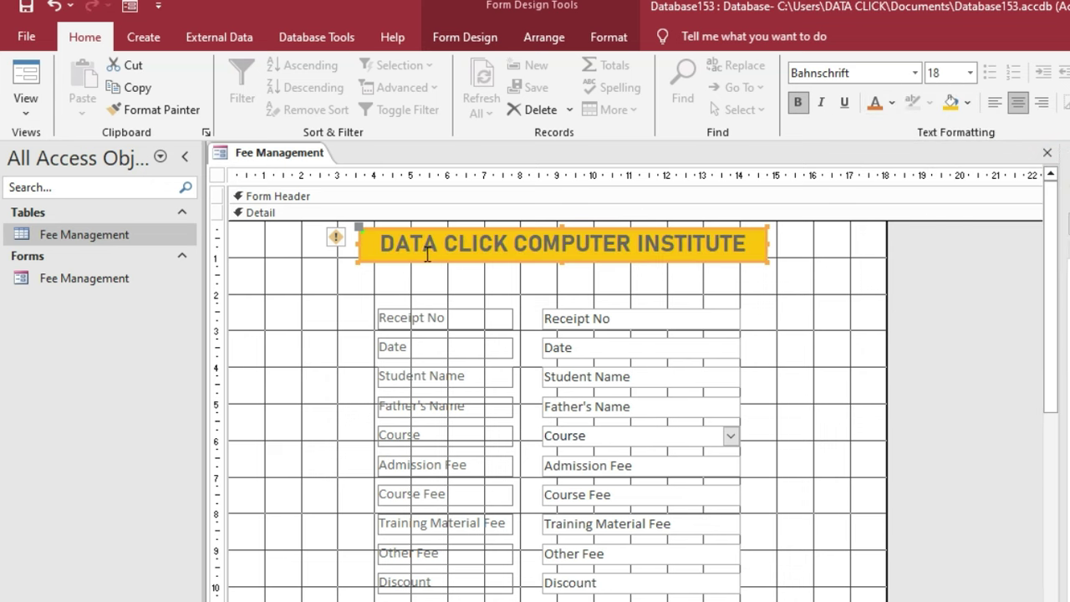
Set the control margins of the DATA CLICK COMPUTER INSTITUTE label to Medium.
{"action": "left_click", "coordinate": [609, 40]}
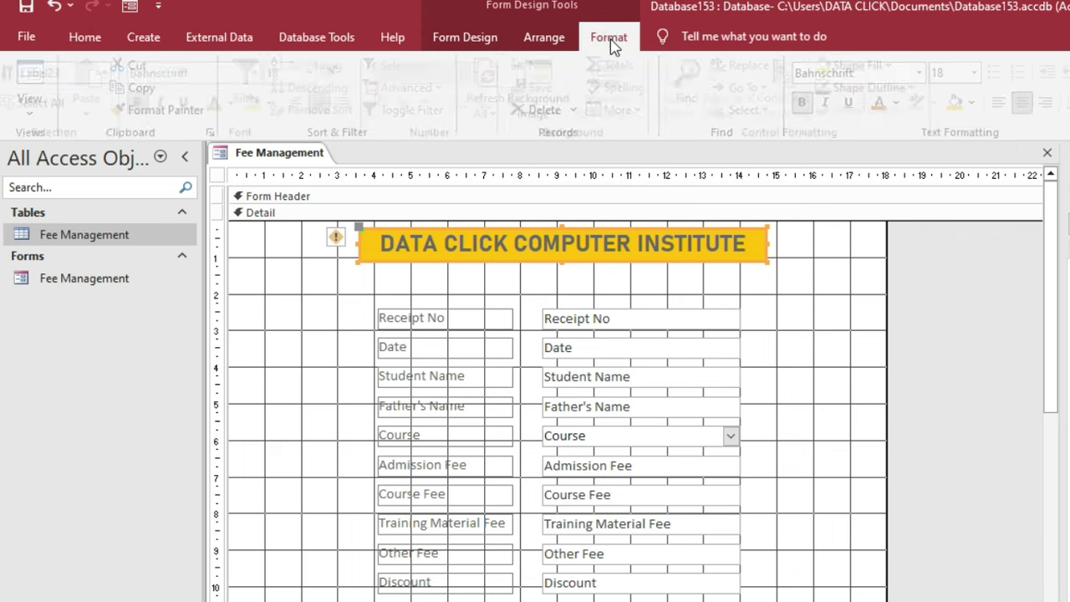
{"action": "left_click", "coordinate": [553, 42]}
{"action": "left_click", "coordinate": [794, 109]}
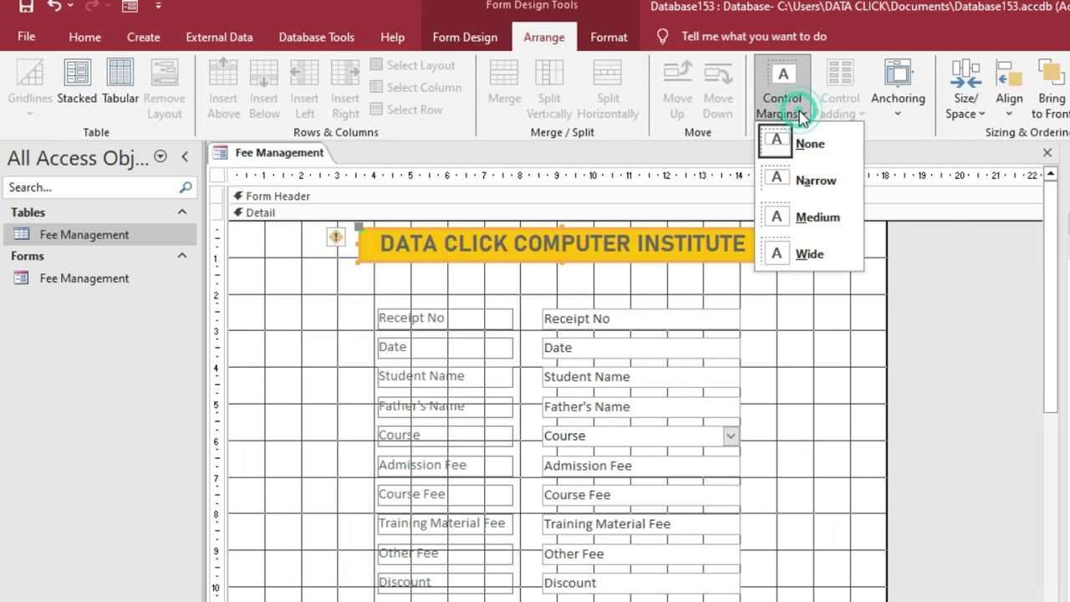
{"action": "left_click", "coordinate": [803, 218]}
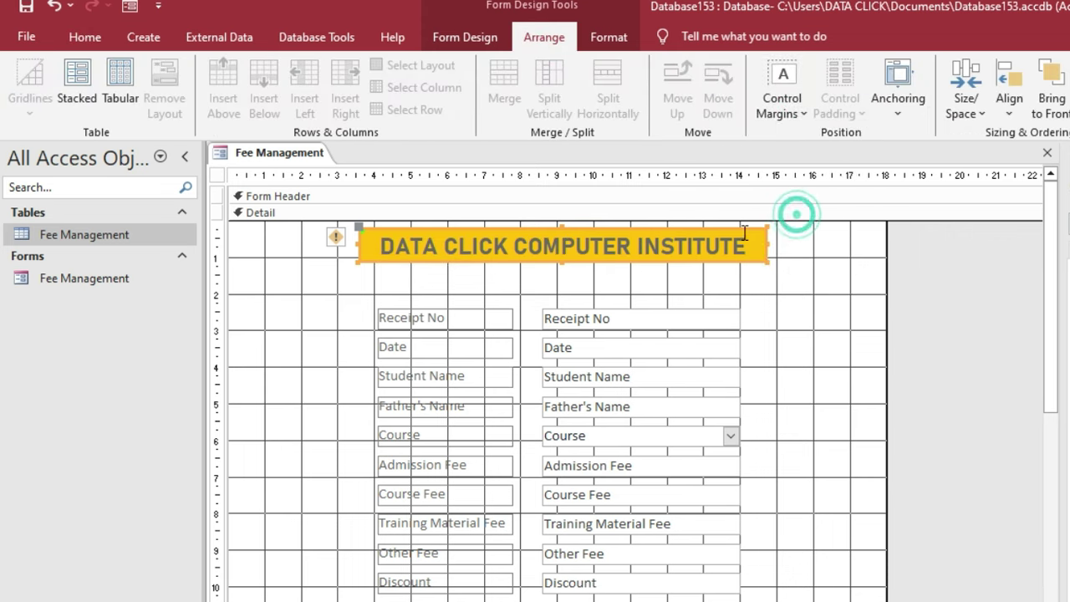
{"action": "left_click", "coordinate": [800, 255]}
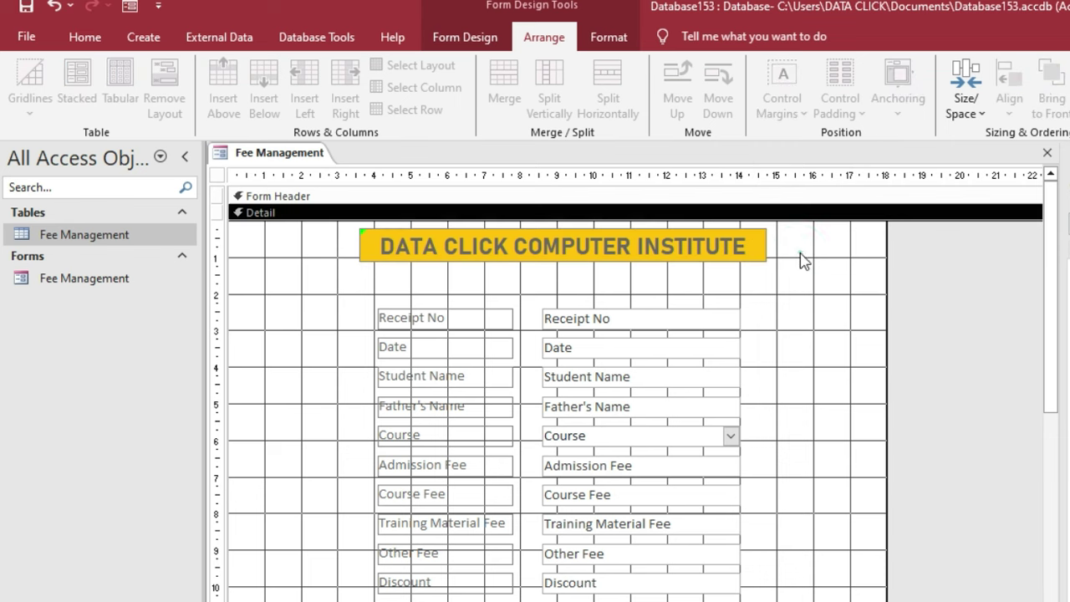
{"action": "left_click", "coordinate": [757, 265]}
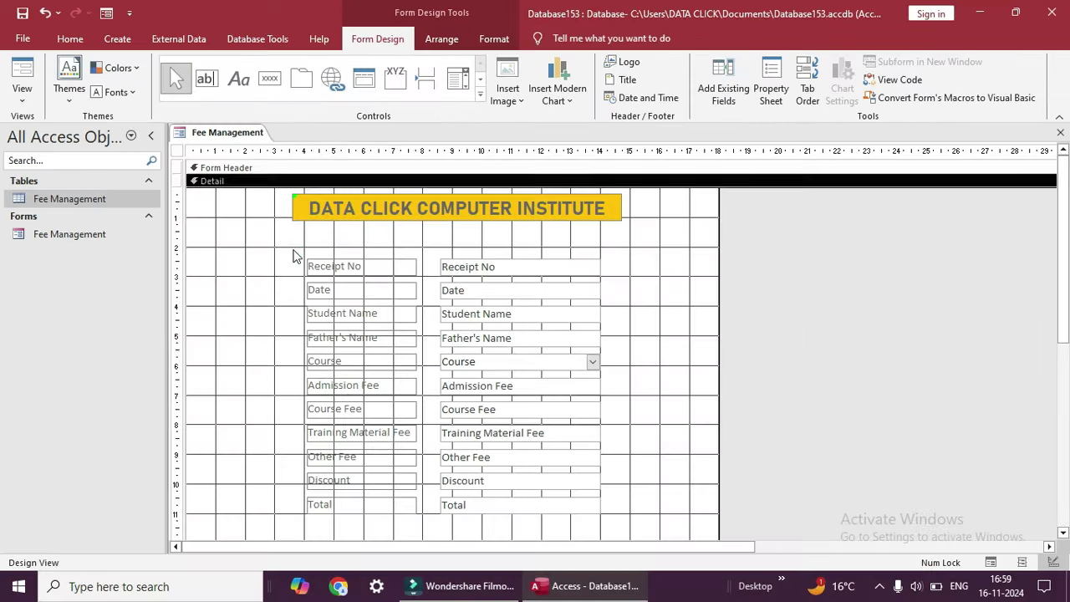
Move all labels and fields from Receipt No to Total down to start at about 3.7 cm on the vertical ruler.
{"action": "left_click_drag", "start_coordinate": [359, 295], "coordinate": [816, 601]}
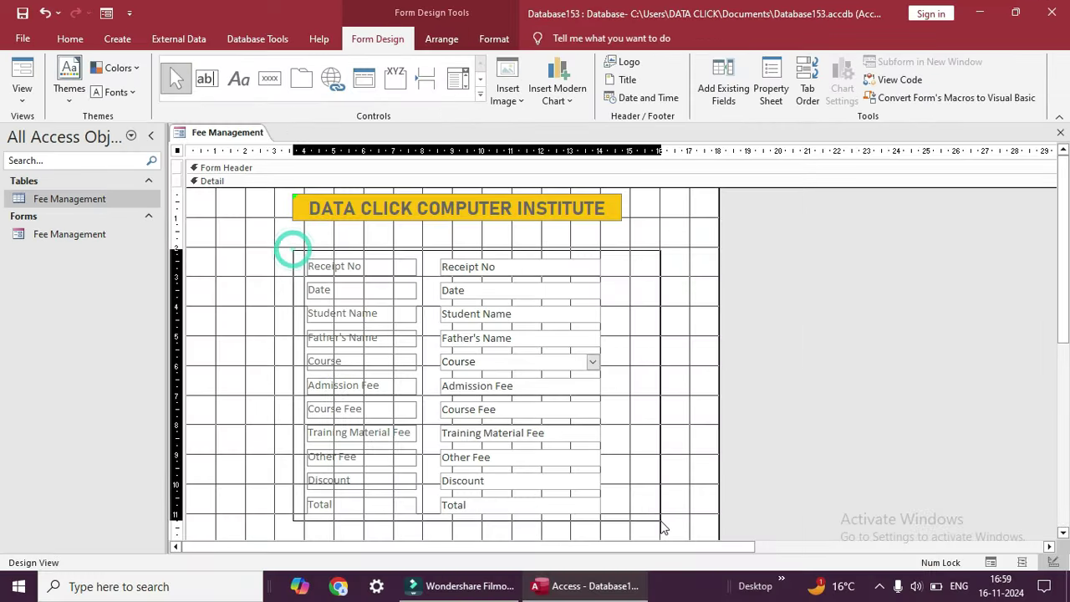
{"action": "left_click_drag", "start_coordinate": [663, 527], "coordinate": [663, 527]}
{"action": "left_click_drag", "start_coordinate": [518, 341], "coordinate": [521, 376]}
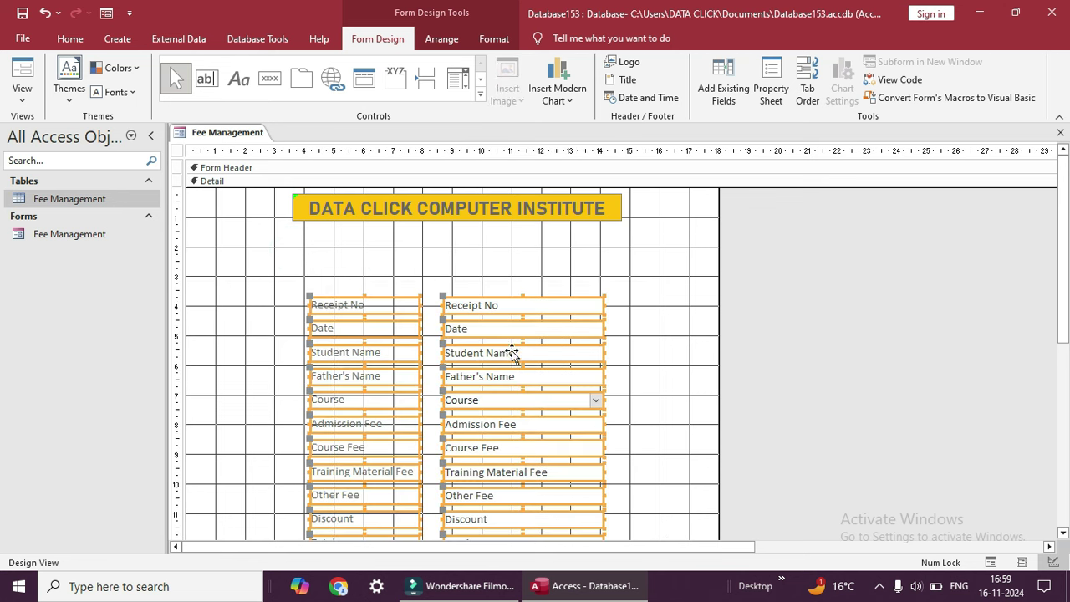
Add a label about 11 cm wide below the institute title with the institute's address, its contact number and Print Receipt on three lines.
{"action": "left_click", "coordinate": [239, 80]}
{"action": "left_click_drag", "start_coordinate": [298, 227], "coordinate": [619, 273]}
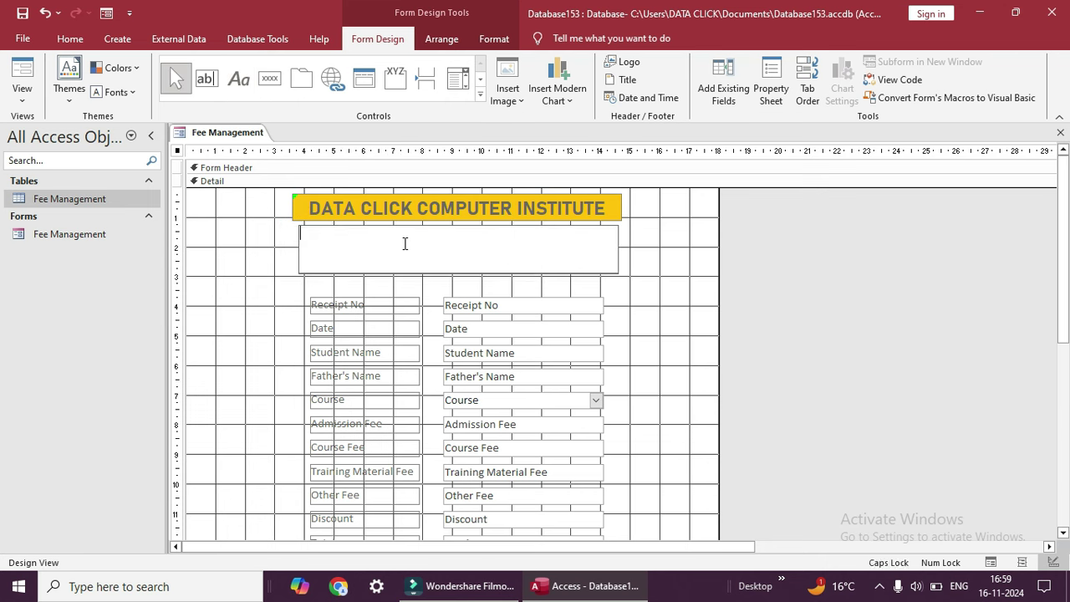
{"action": "key", "text": "BackSpace"}
{"action": "key", "text": "BackSpace"}
{"action": "key", "text": "Caps_Lock"}
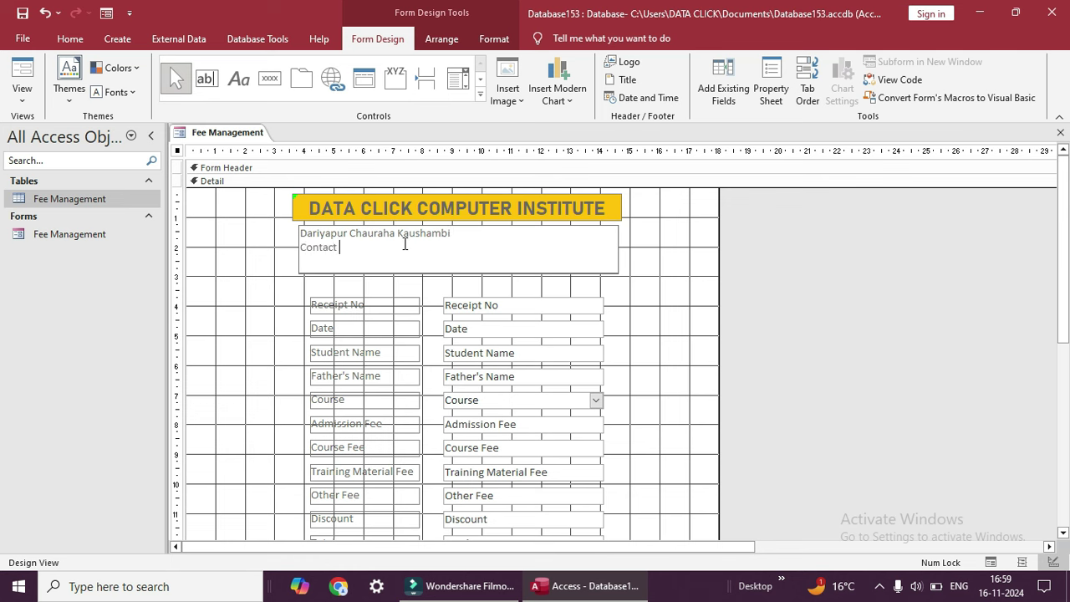
{"action": "type", "text": "35435435"}
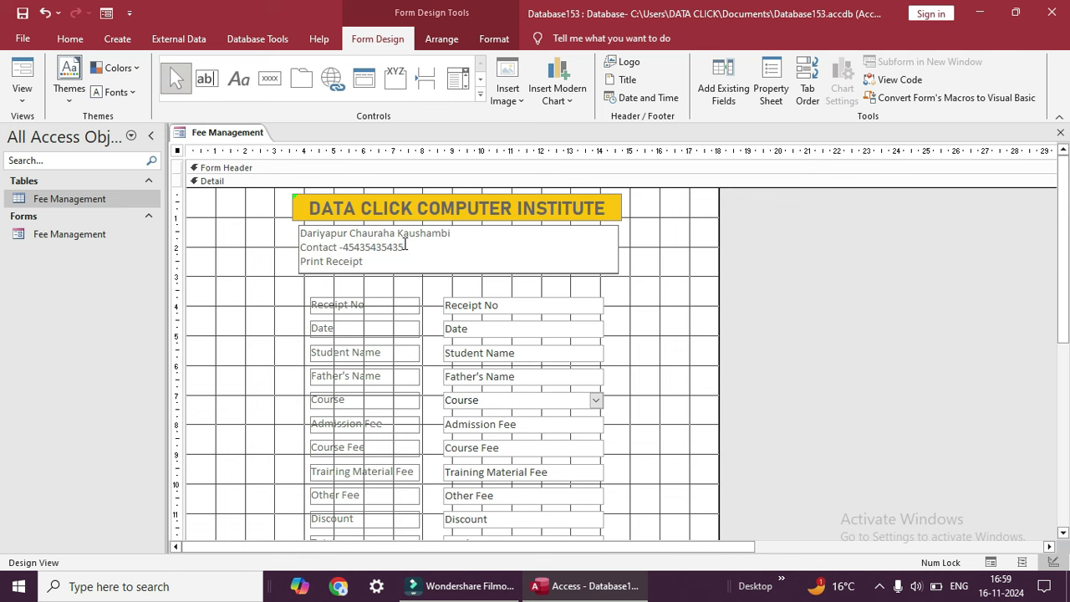
Set the address and contact label's font to Bahnschrift, size 14.
{"action": "left_click", "coordinate": [492, 38]}
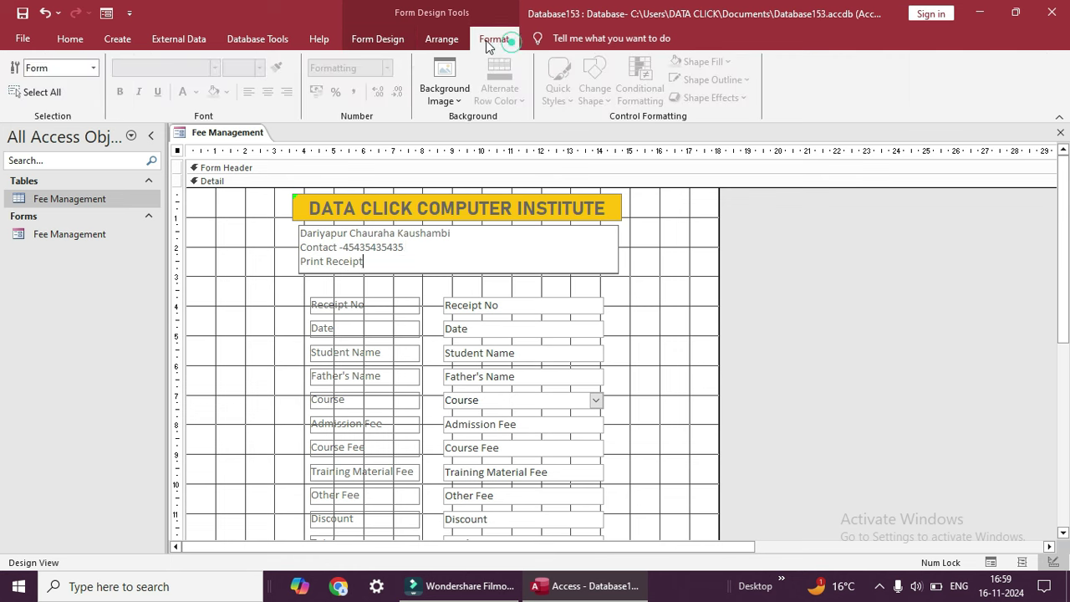
{"action": "left_click", "coordinate": [602, 264]}
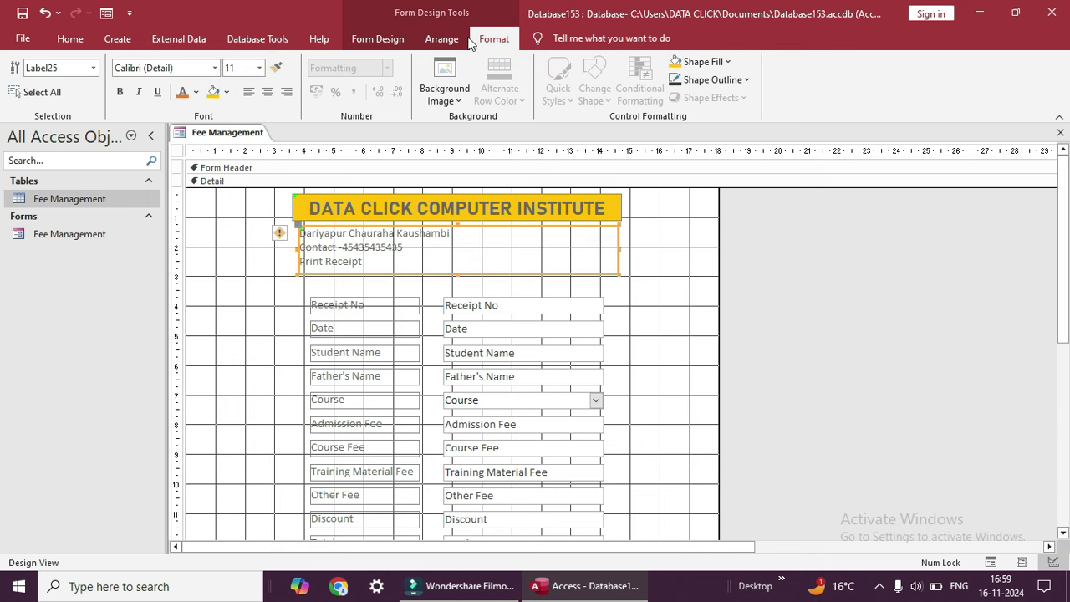
{"action": "left_click", "coordinate": [196, 68]}
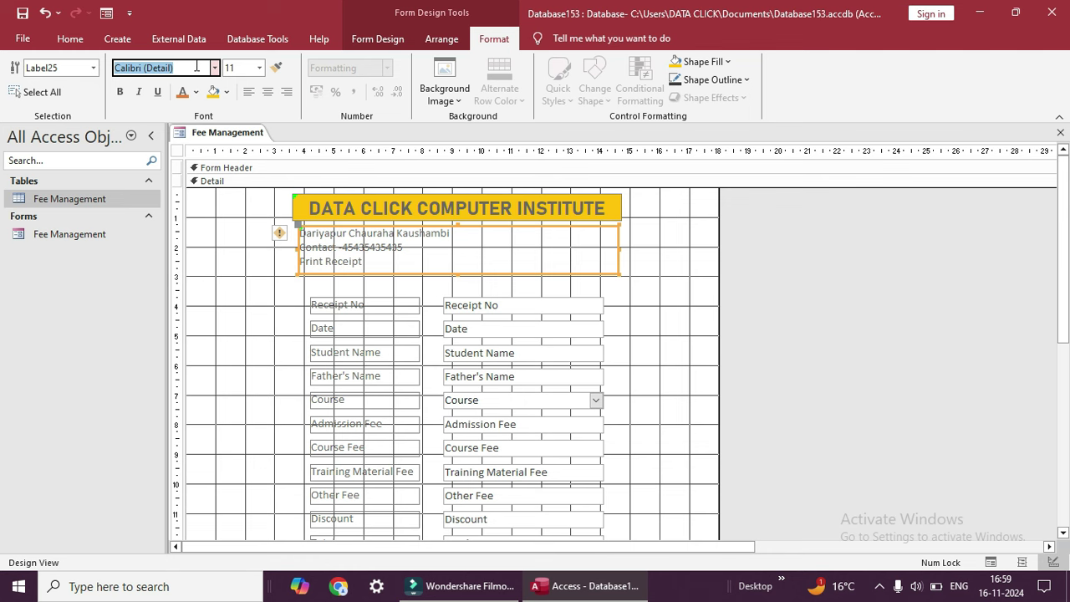
{"action": "type", "text": "Bahnschrift"}
{"action": "key", "text": "Return"}
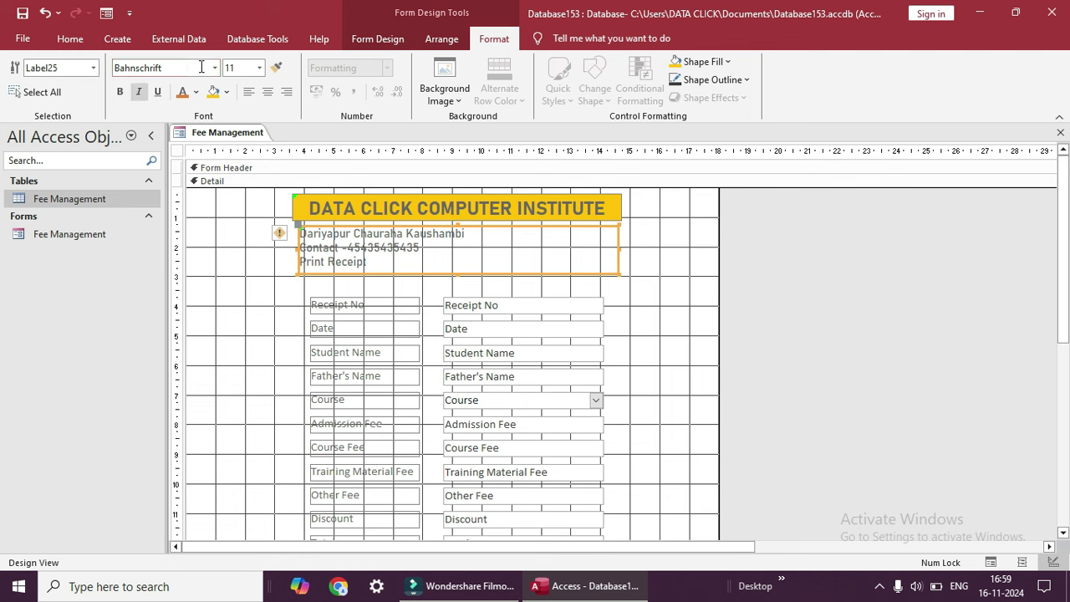
{"action": "left_click", "coordinate": [259, 68]}
{"action": "left_click", "coordinate": [250, 162]}
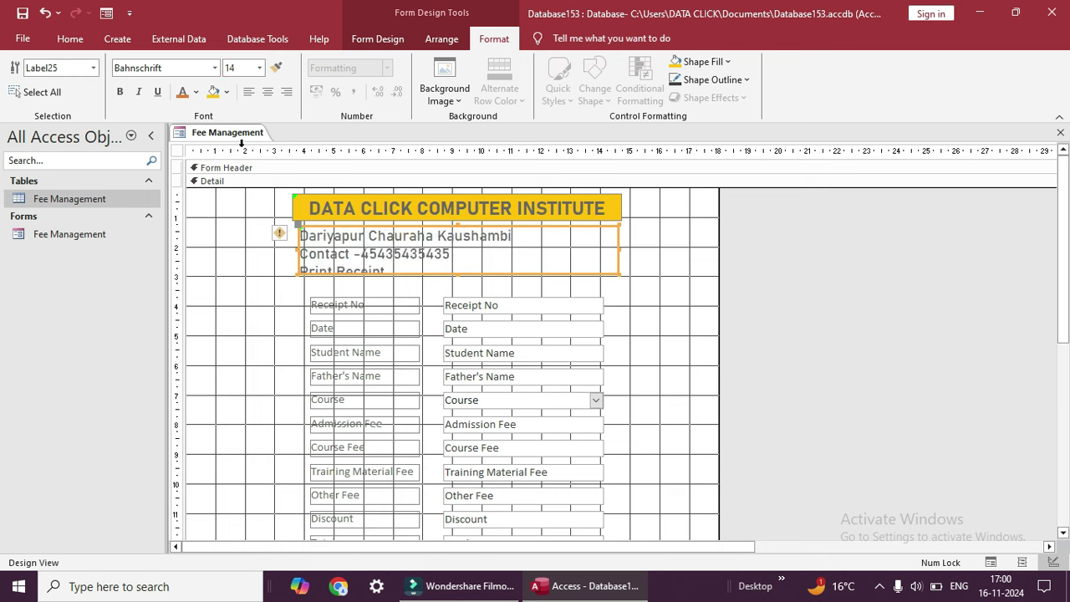
Centre the address and contact label's text and extend the label's height to about 1.8 cm.
{"action": "left_click", "coordinate": [267, 92]}
{"action": "left_click_drag", "start_coordinate": [459, 274], "coordinate": [459, 279]}
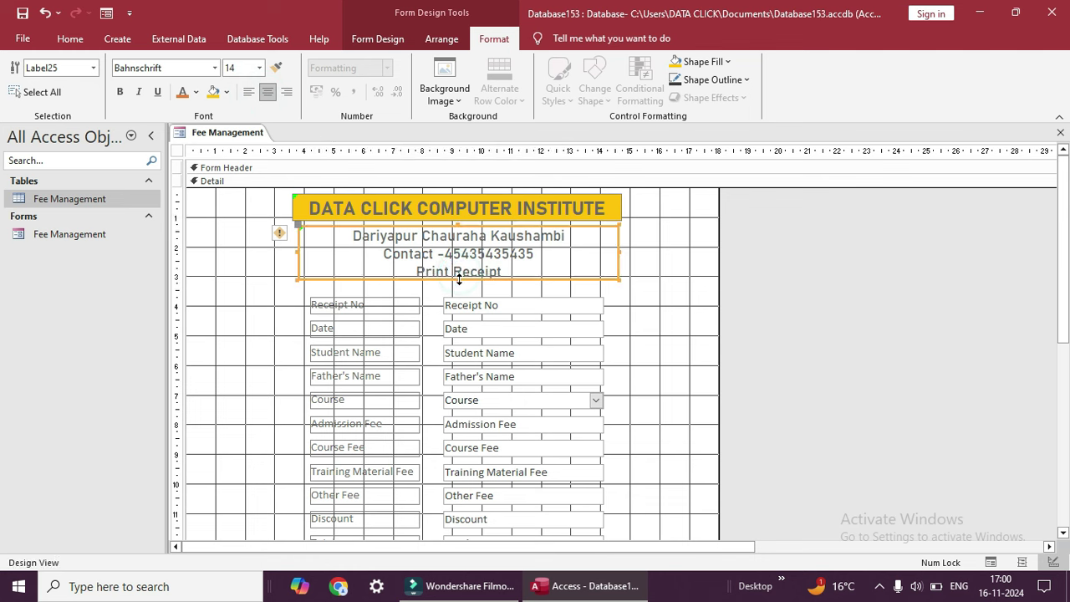
{"action": "key", "text": "ctrl+a"}
{"action": "left_click", "coordinate": [638, 318]}
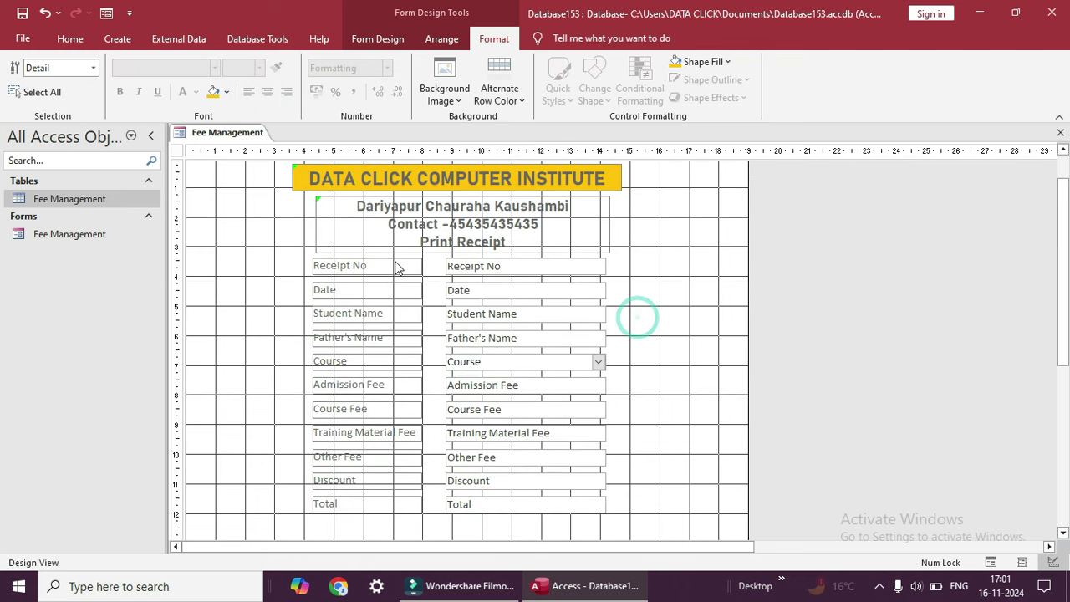
Draw a rectangle about 10.4 cm wide and 9.8 cm high around all labels and fields from Receipt No to Total.
{"action": "left_click", "coordinate": [361, 38]}
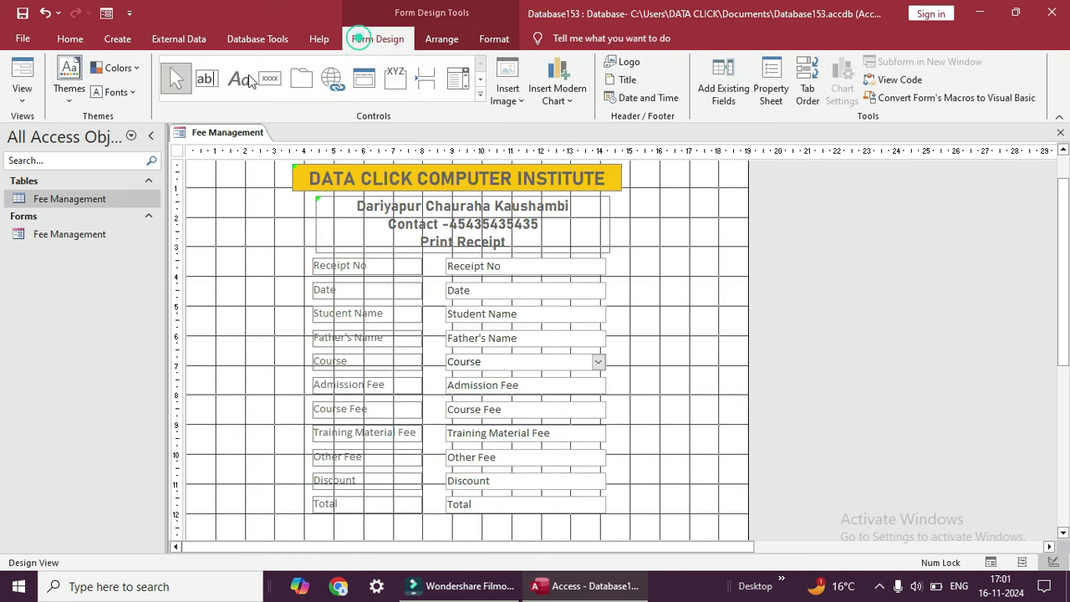
{"action": "left_click", "coordinate": [481, 94]}
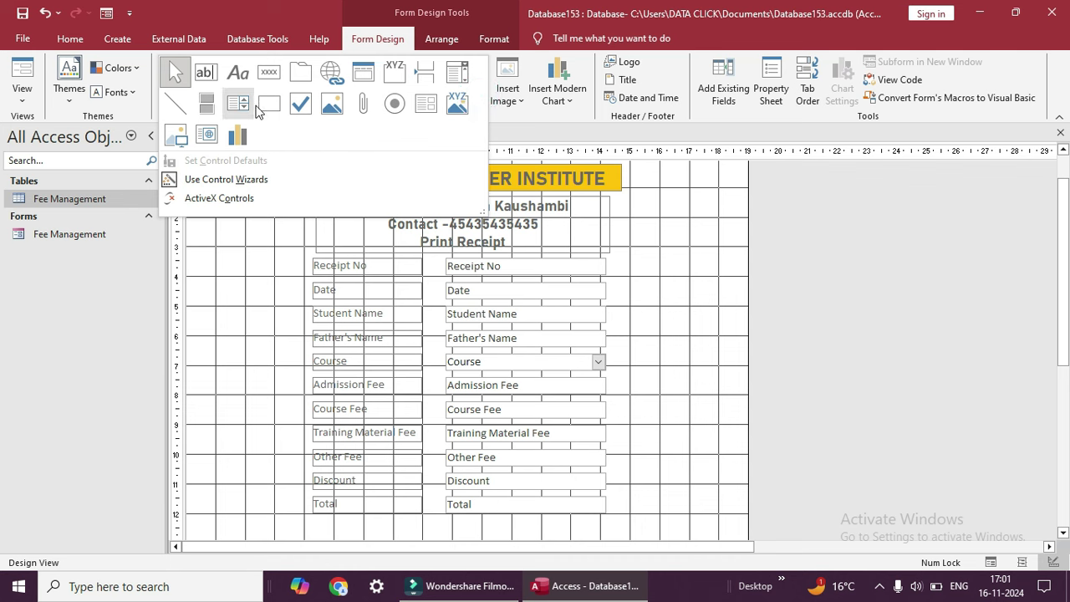
{"action": "left_click", "coordinate": [266, 103]}
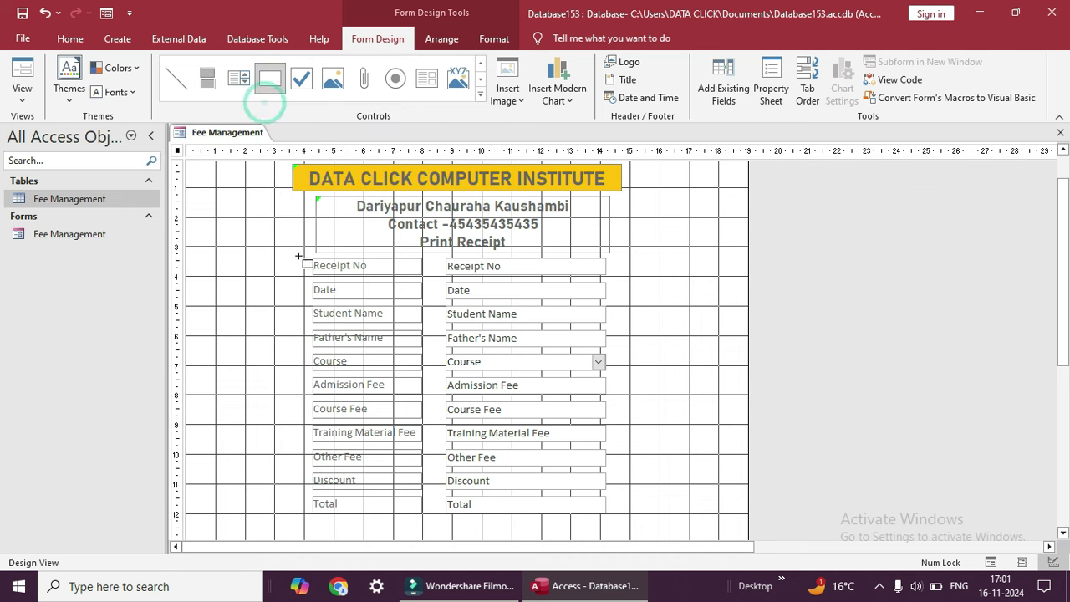
{"action": "left_click_drag", "start_coordinate": [306, 252], "coordinate": [612, 532]}
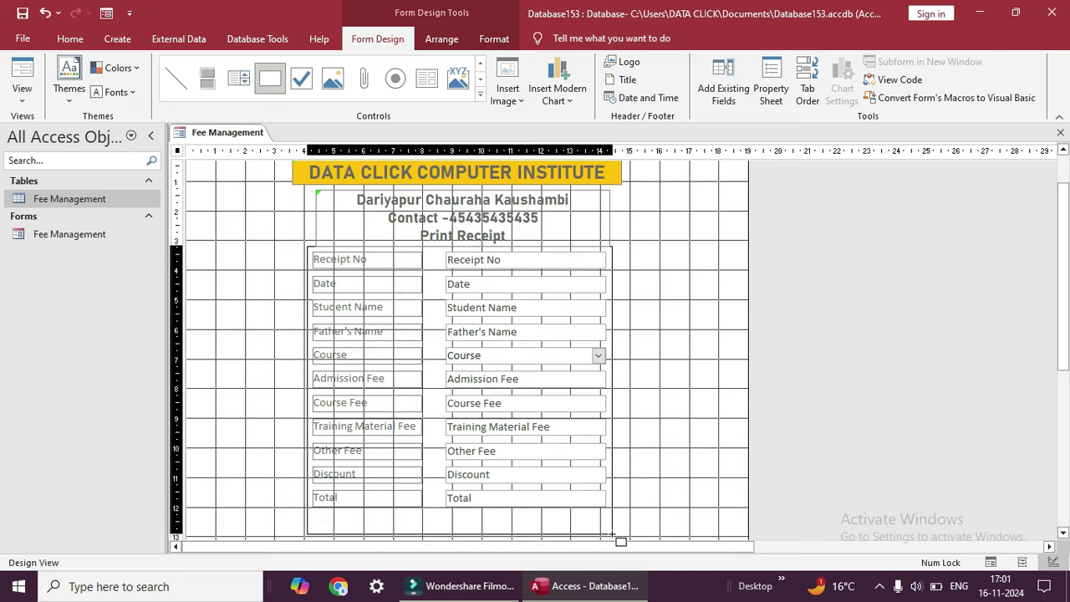
{"action": "left_click_drag", "start_coordinate": [613, 535], "coordinate": [614, 535]}
{"action": "left_click", "coordinate": [693, 268]}
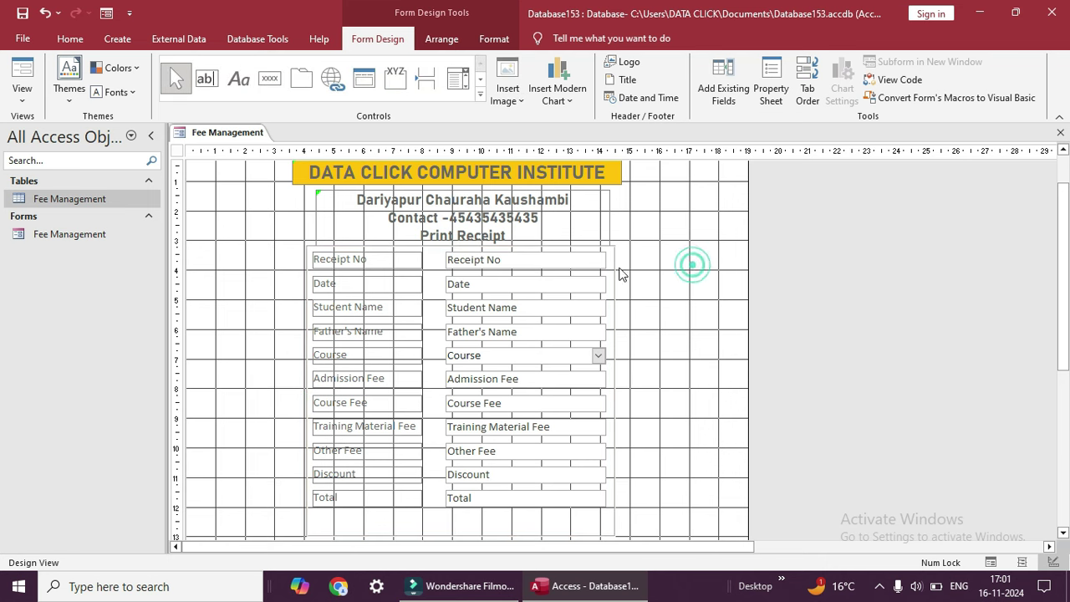
Preview the Fee Management form in Form View, check its layout, and return to Design View.
{"action": "left_click", "coordinate": [22, 105]}
{"action": "left_click", "coordinate": [59, 124]}
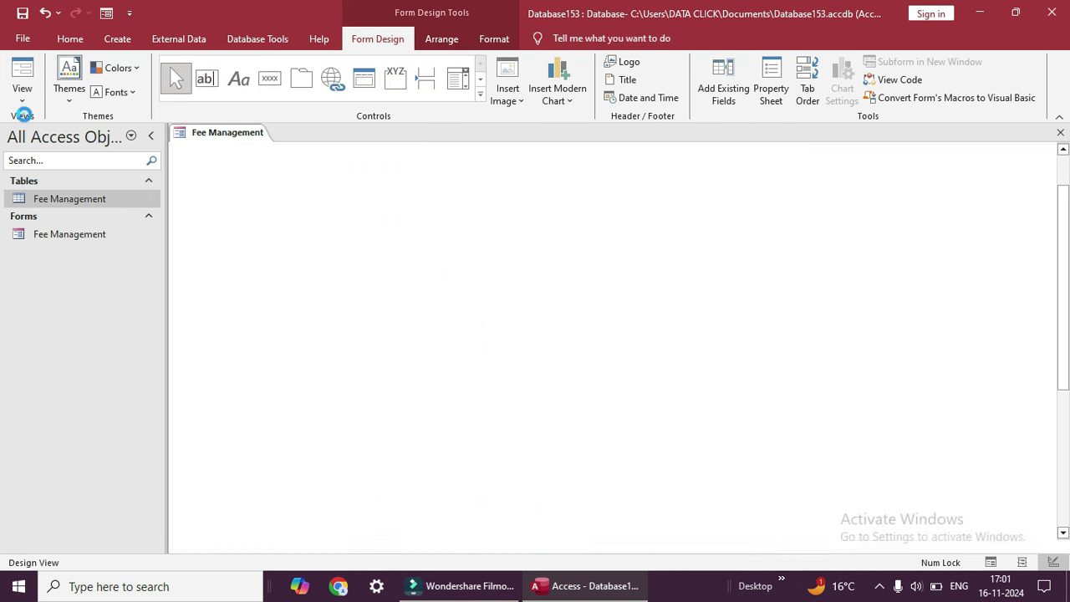
{"action": "scroll", "coordinate": [645, 286], "scroll_direction": "down", "scroll_amount": 2}
{"action": "scroll", "coordinate": [645, 285], "scroll_direction": "up", "scroll_amount": 2}
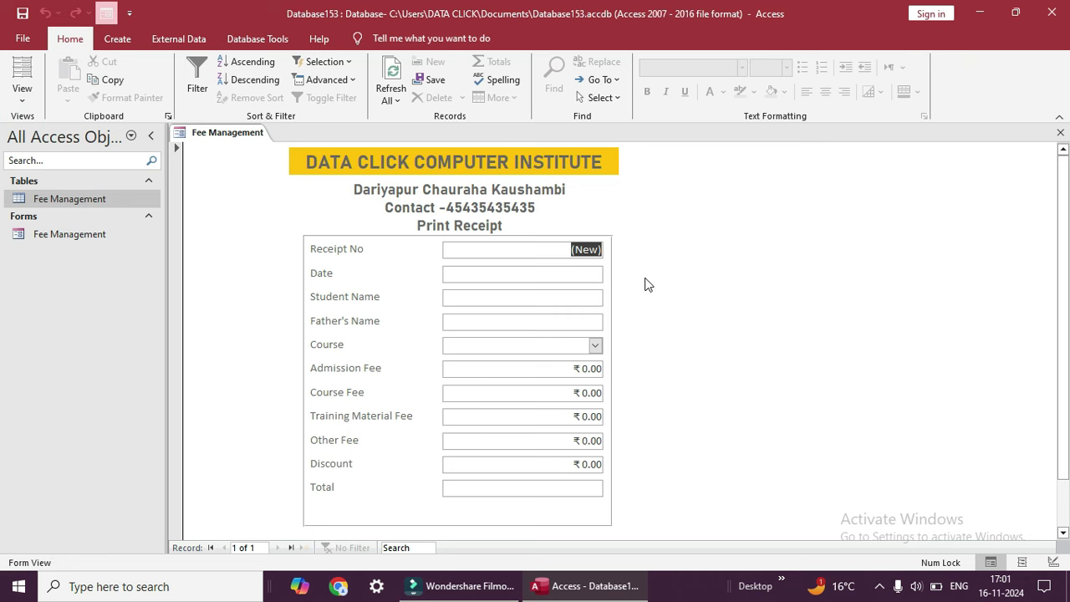
{"action": "scroll", "coordinate": [645, 285], "scroll_direction": "down", "scroll_amount": 2}
{"action": "scroll", "coordinate": [645, 285], "scroll_direction": "up", "scroll_amount": 2}
{"action": "left_click", "coordinate": [22, 104]}
{"action": "left_click", "coordinate": [65, 184]}
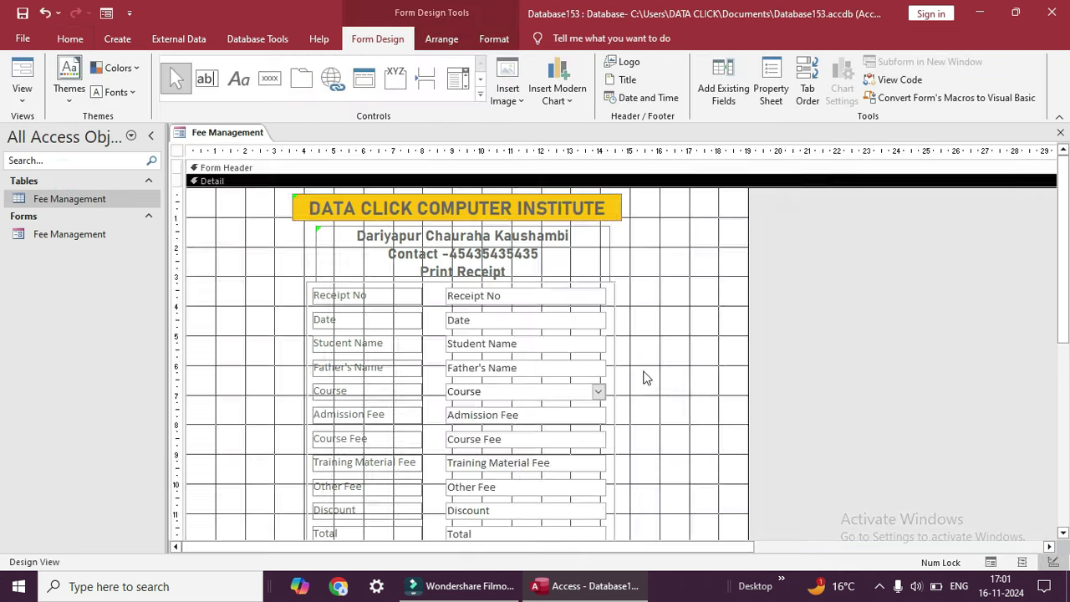